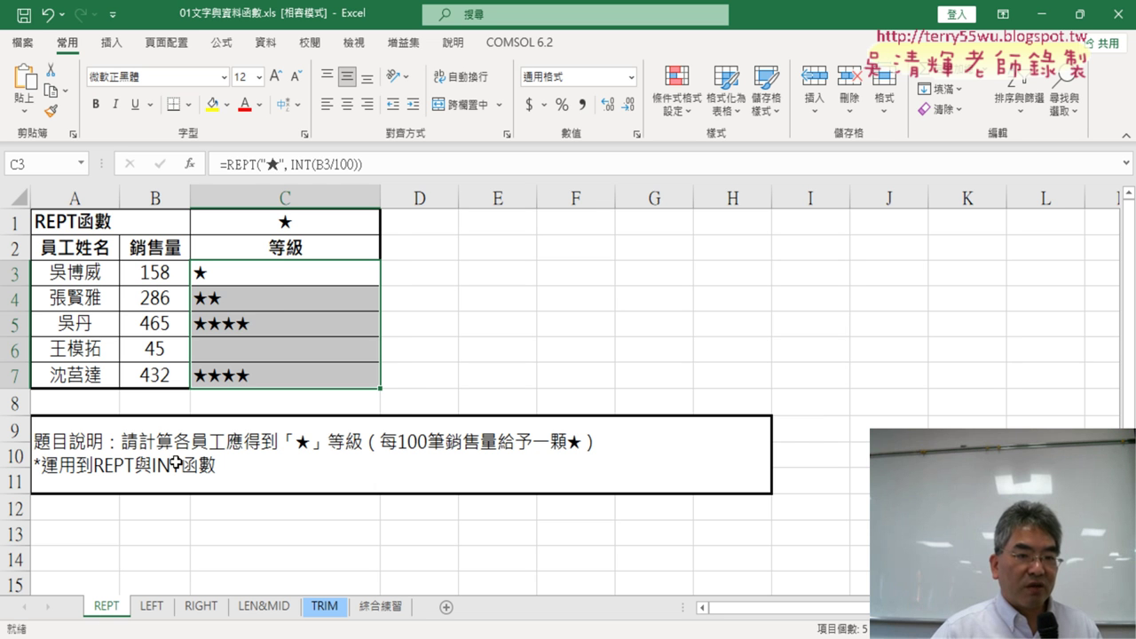
Select C3, look over the LEFT sheet, then return to the REPT sheet
{"action": "left_click", "coordinate": [263, 279]}
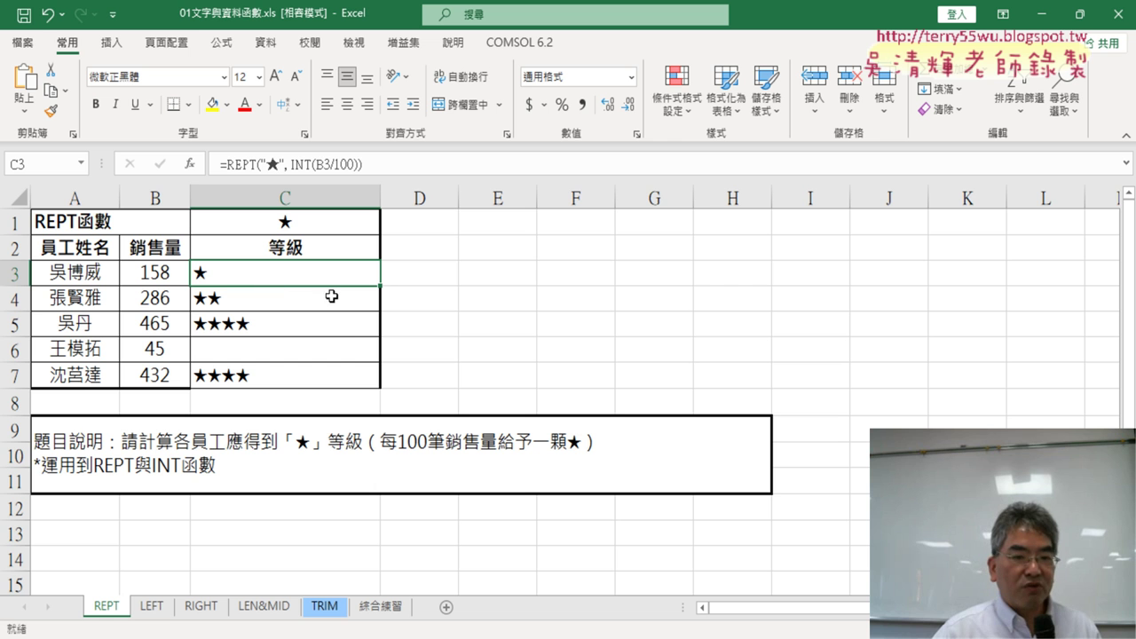
{"action": "left_click", "coordinate": [153, 607]}
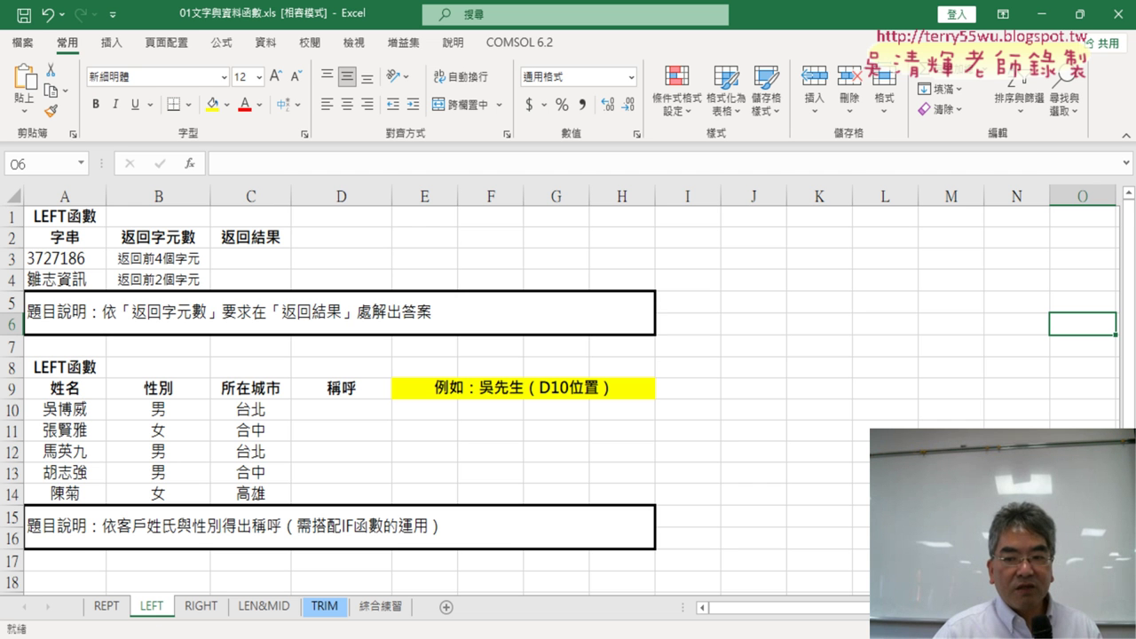
{"action": "scroll", "coordinate": [568, 390], "scroll_direction": "right", "scroll_amount": 2}
{"action": "scroll", "coordinate": [568, 391], "scroll_direction": "up", "scroll_amount": 1}
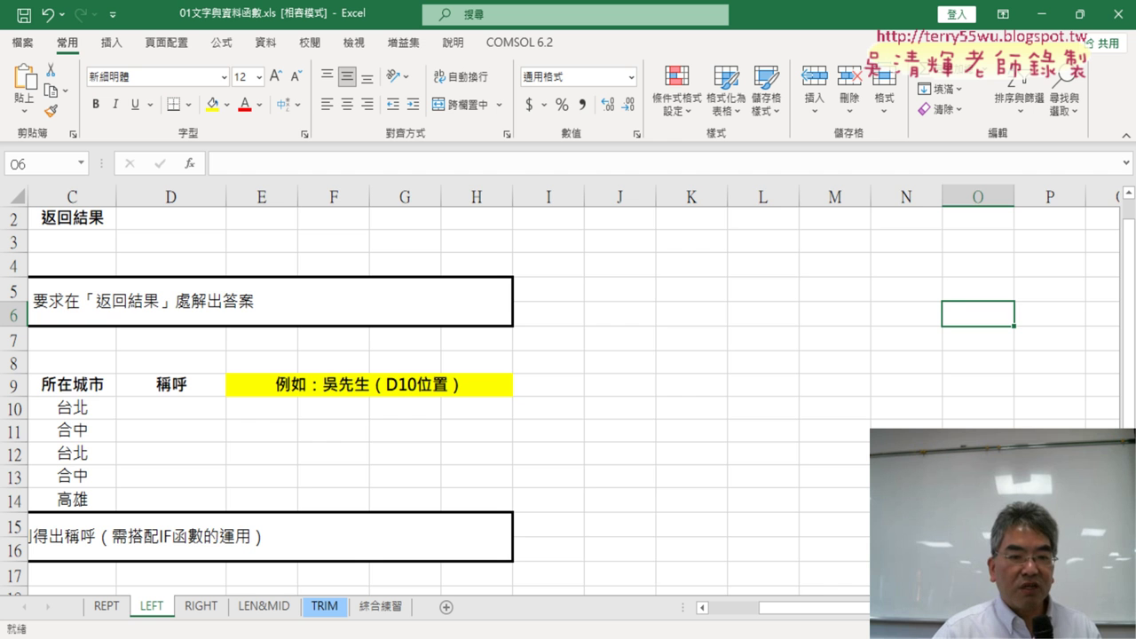
{"action": "left_click_drag", "start_coordinate": [816, 617], "coordinate": [764, 617]}
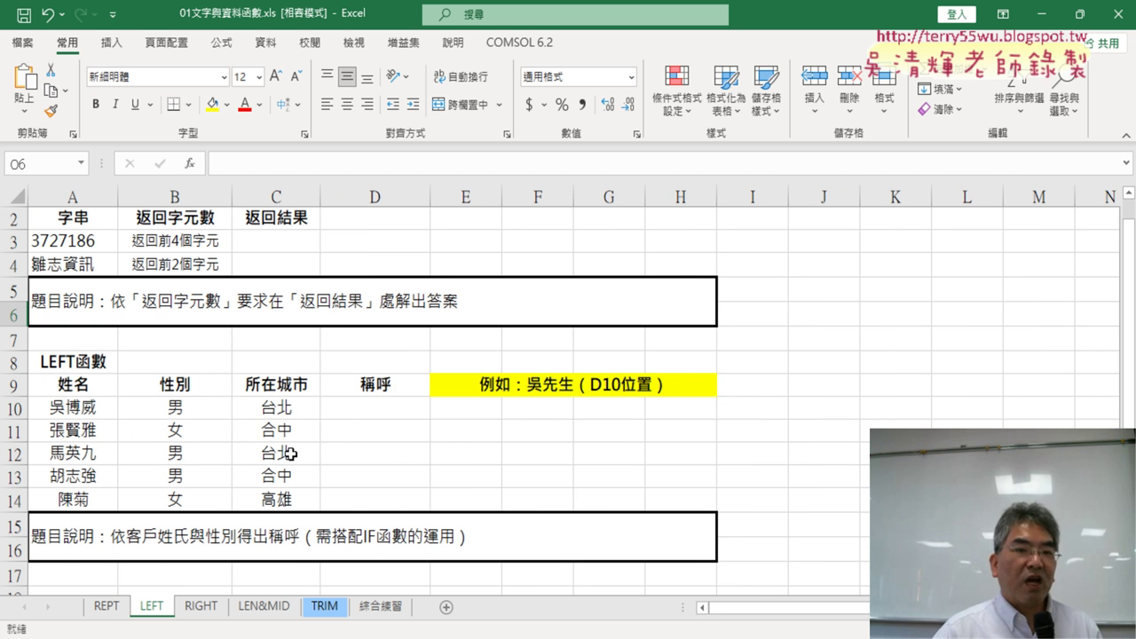
{"action": "left_click", "coordinate": [105, 609]}
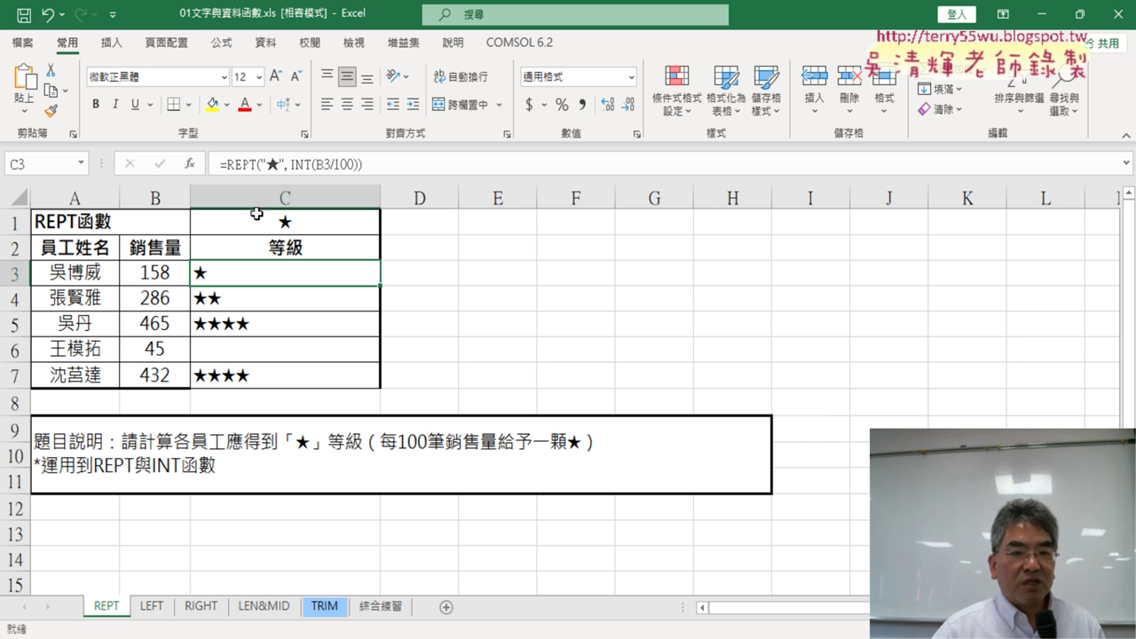
Start a formula in D3 and list All functions in Insert Function, reading ZTEST's description
{"action": "left_click", "coordinate": [417, 269]}
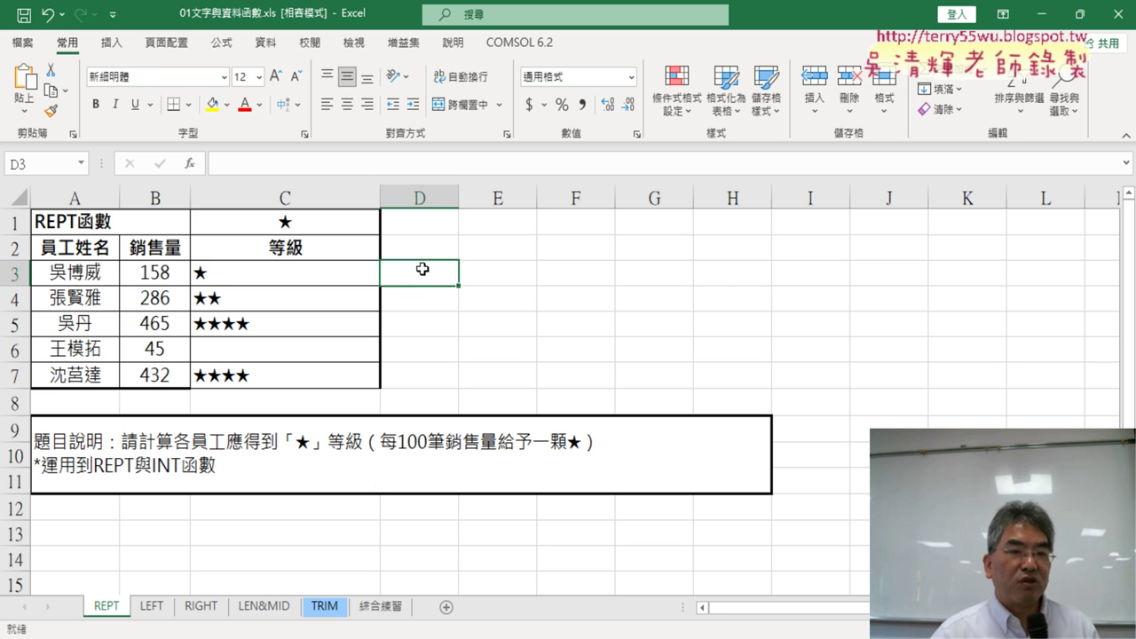
{"action": "left_click", "coordinate": [191, 165]}
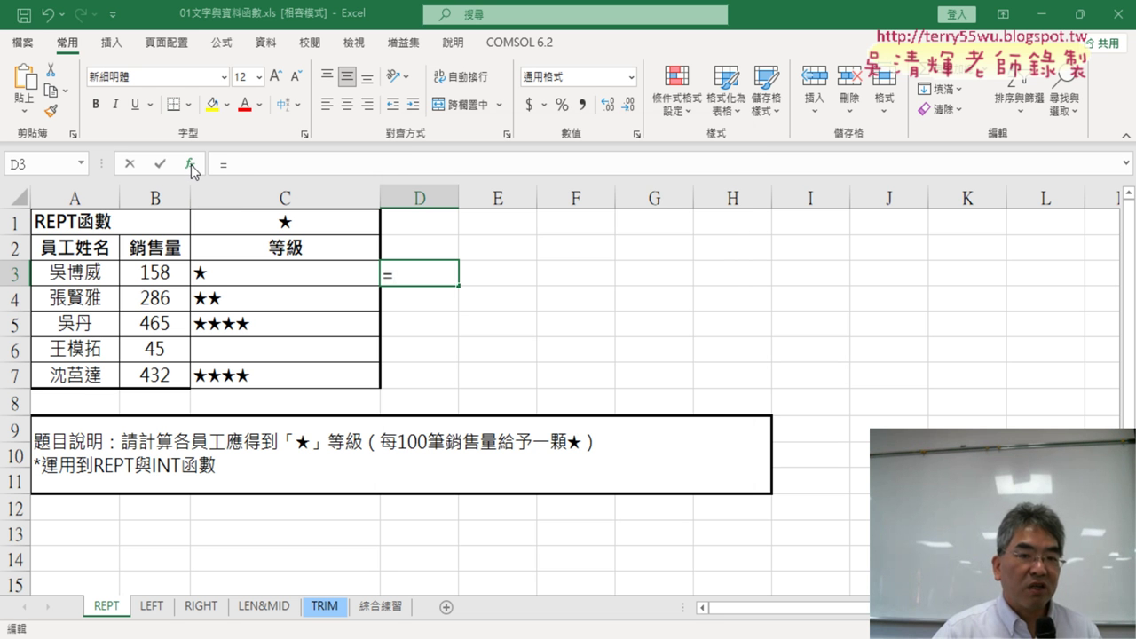
{"action": "left_click", "coordinate": [550, 225]}
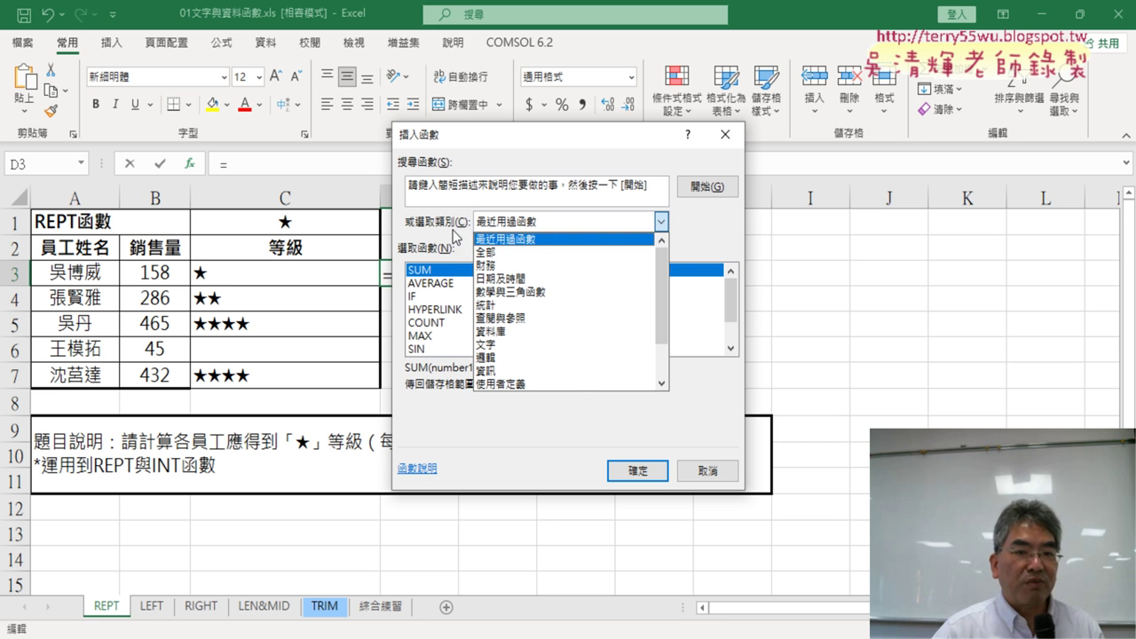
{"action": "left_click", "coordinate": [511, 256]}
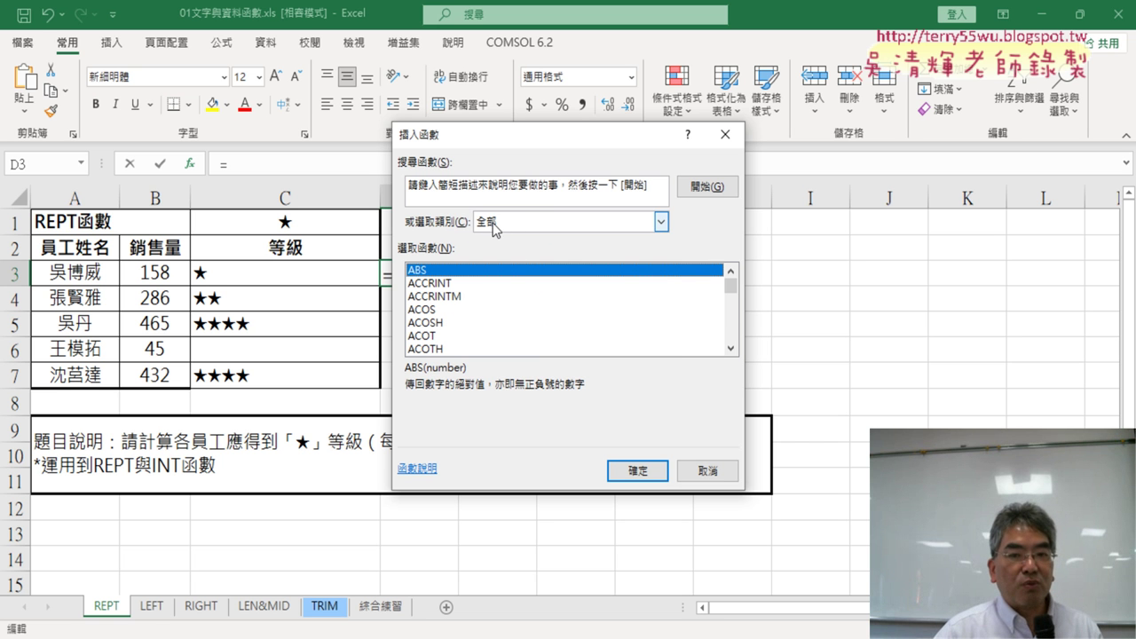
{"action": "left_click", "coordinate": [660, 223]}
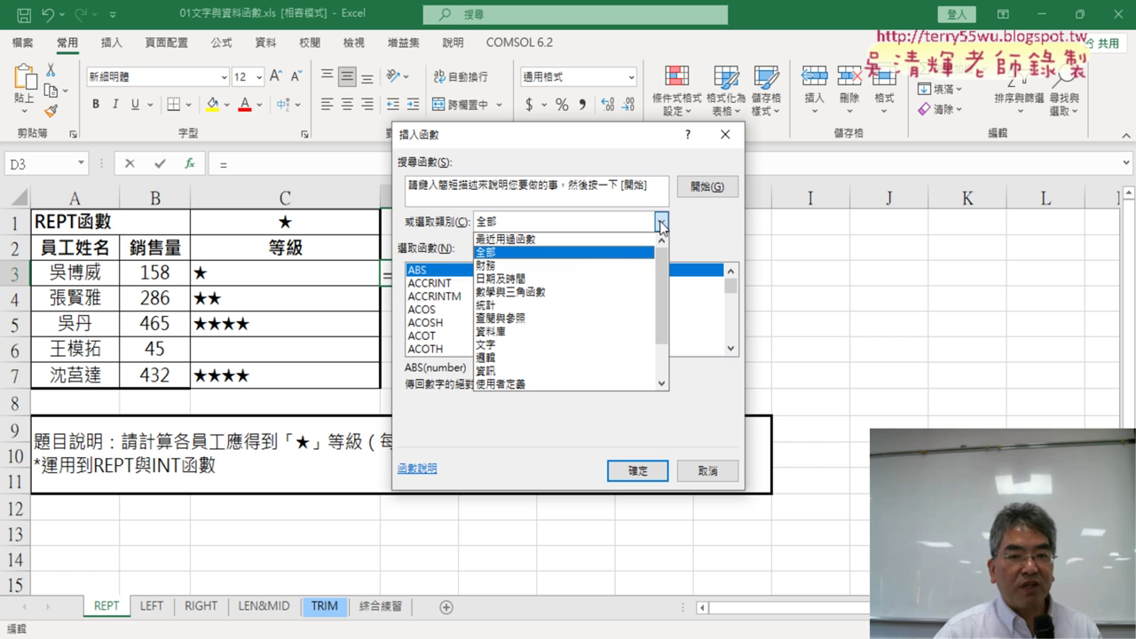
{"action": "left_click", "coordinate": [567, 255]}
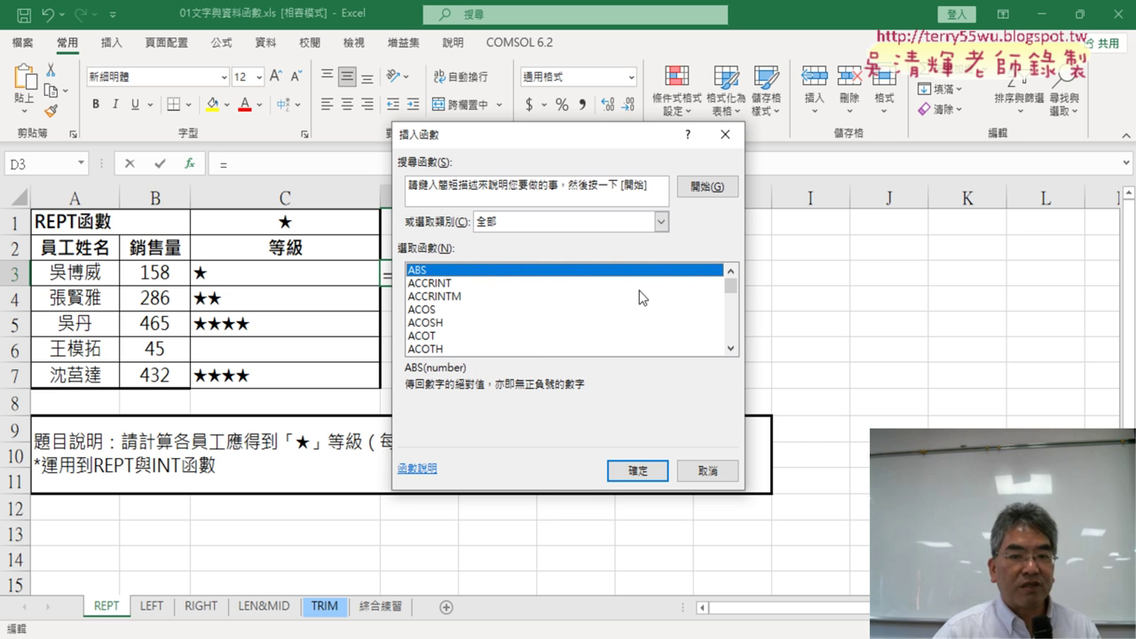
{"action": "left_click_drag", "start_coordinate": [730, 294], "coordinate": [730, 340]}
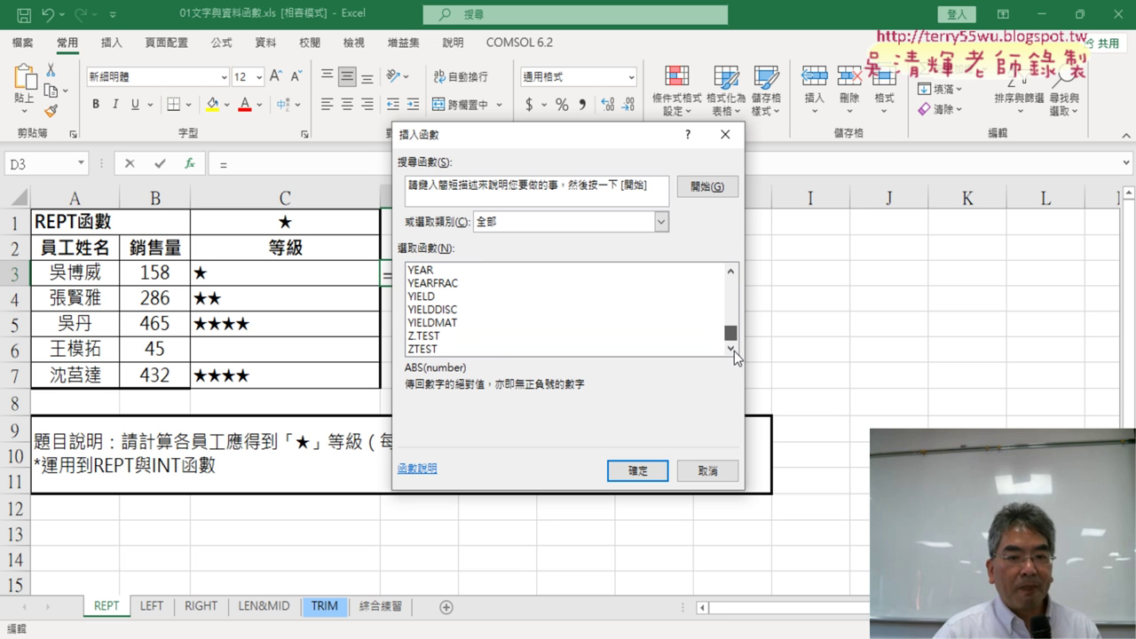
{"action": "left_click", "coordinate": [461, 349]}
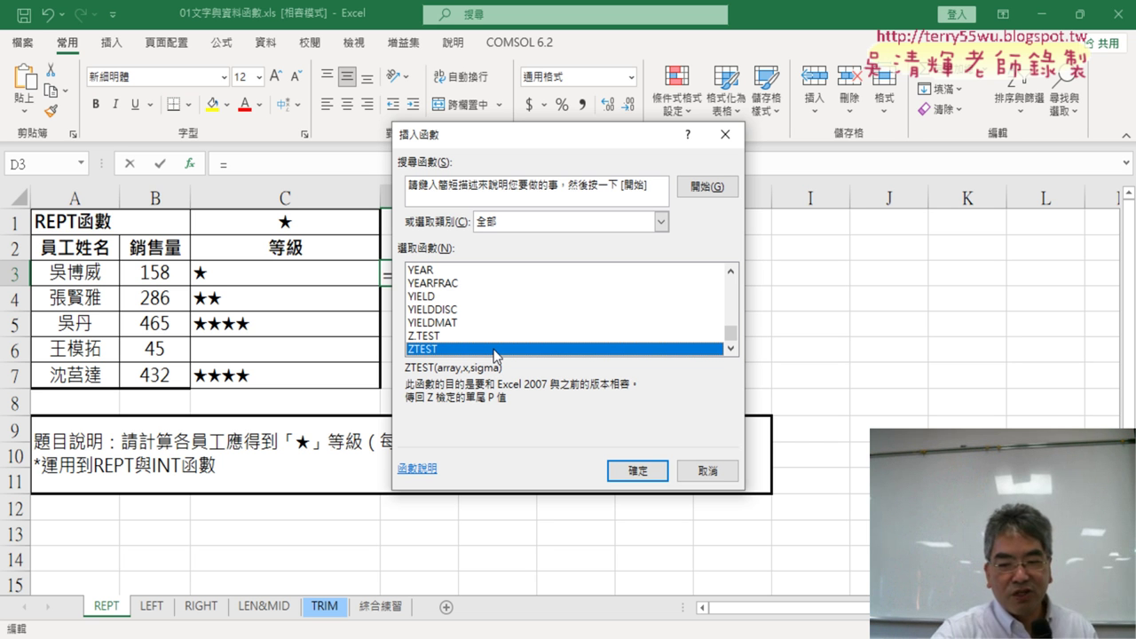
Browse up the function list to ABS, then cancel the D3 formula
{"action": "key", "text": "Up"}
{"action": "key", "text": "Up"}
{"action": "key", "text": "Up"}
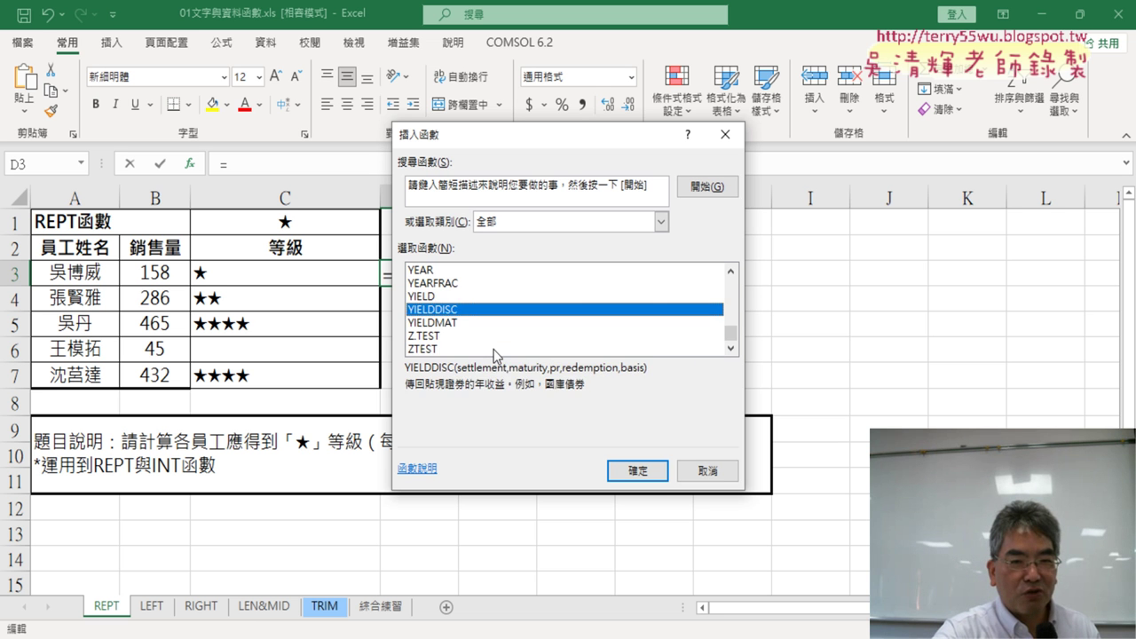
{"action": "key", "text": "Up"}
{"action": "key", "text": "Up"}
{"action": "key", "text": "Up"}
{"action": "key", "text": "Up"}
{"action": "key", "text": "Up"}
{"action": "key", "text": "Up"}
{"action": "key", "text": "Up"}
{"action": "key", "text": "Up"}
{"action": "key", "text": "Up"}
{"action": "key", "text": "Up"}
{"action": "key", "text": "Up"}
{"action": "key", "text": "Up"}
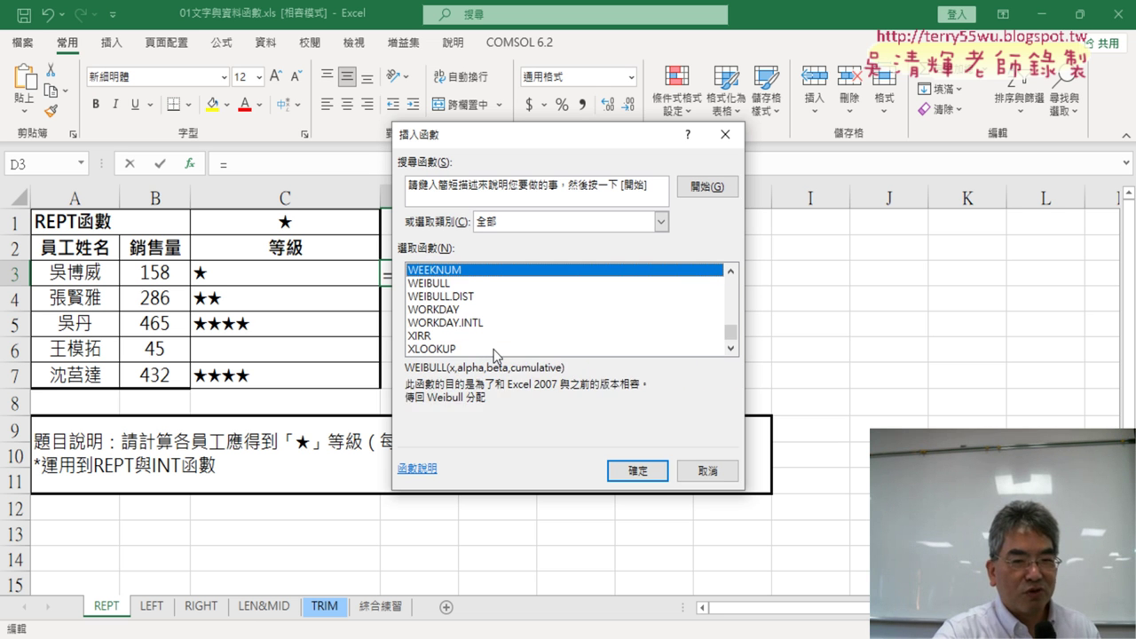
{"action": "key", "text": "Up"}
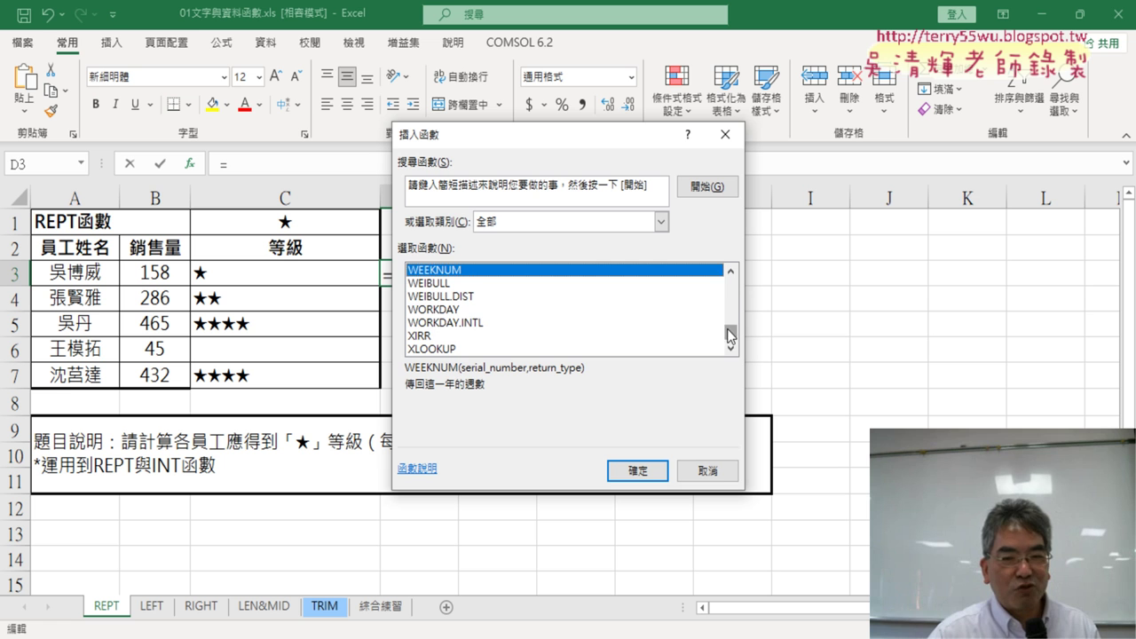
{"action": "left_click_drag", "start_coordinate": [730, 334], "coordinate": [745, 257]}
{"action": "left_click", "coordinate": [541, 270]}
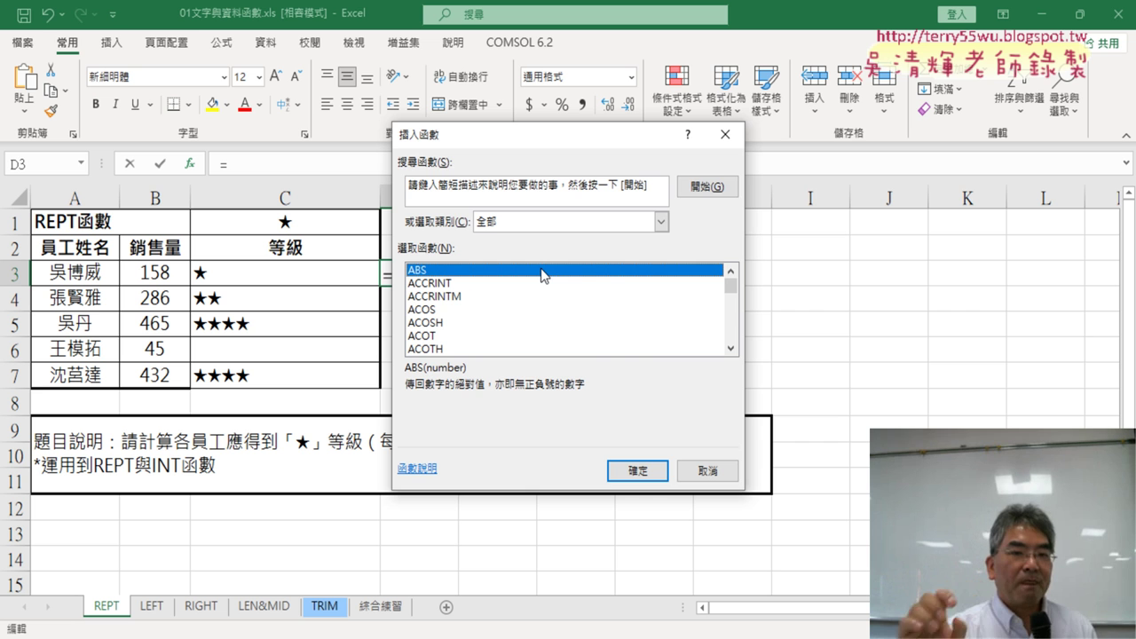
{"action": "left_click_drag", "start_coordinate": [576, 138], "coordinate": [786, 142]}
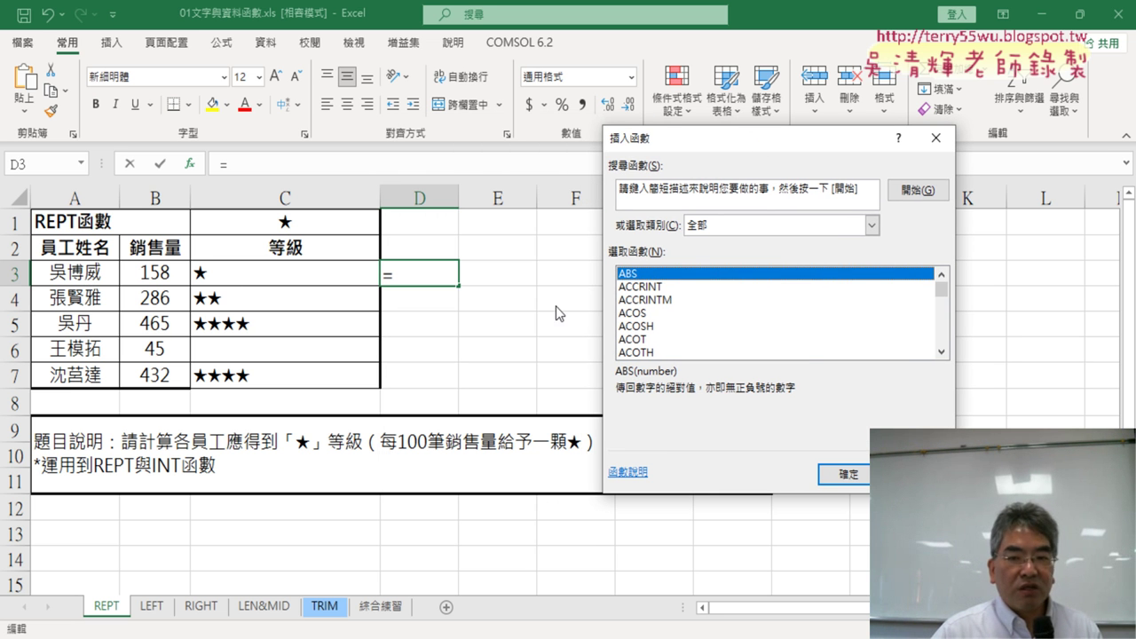
{"action": "key", "text": "Escape"}
Clear the star rating formulas from C3:C7
{"action": "left_click", "coordinate": [303, 278]}
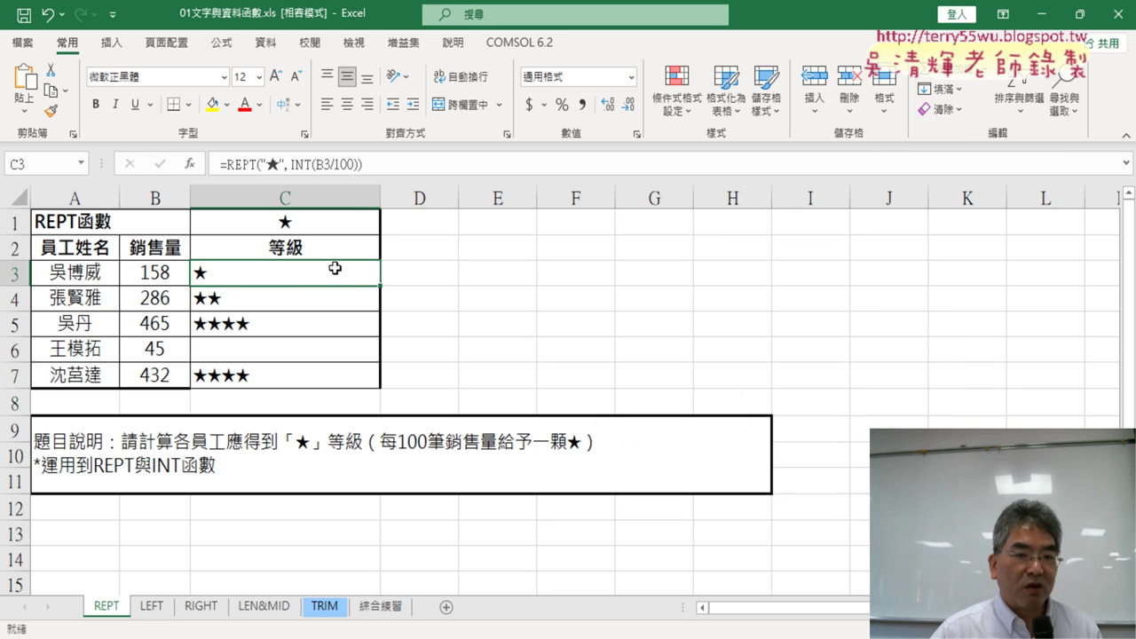
{"action": "left_click_drag", "start_coordinate": [335, 268], "coordinate": [326, 380]}
{"action": "key", "text": "Delete"}
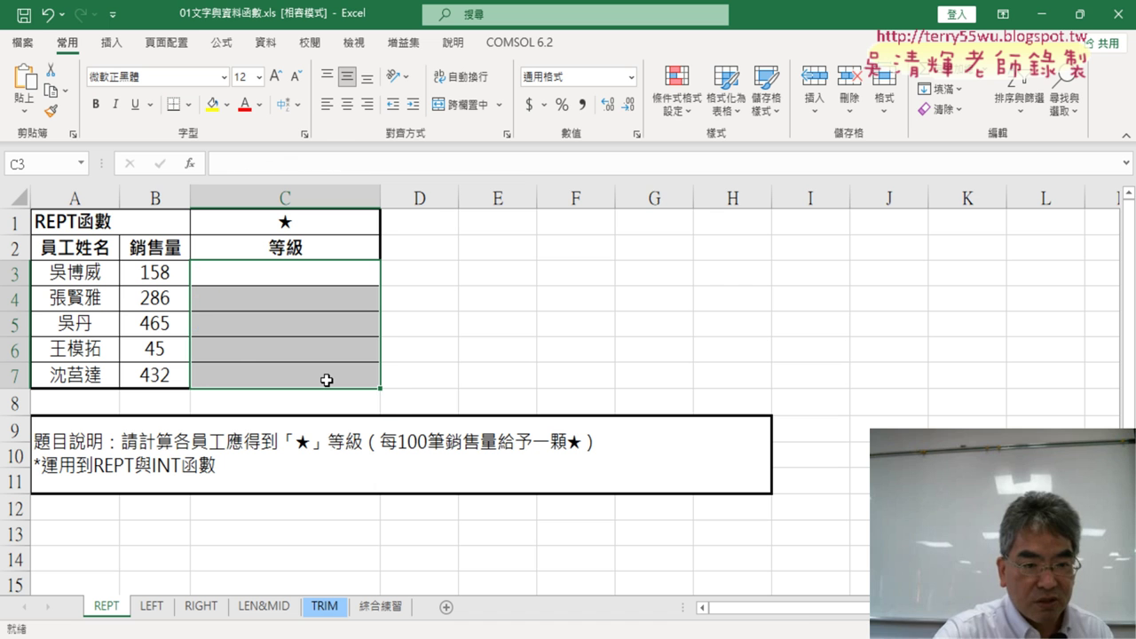
Start a new formula in C3 via Insert Function and open its category list
{"action": "left_click", "coordinate": [296, 273]}
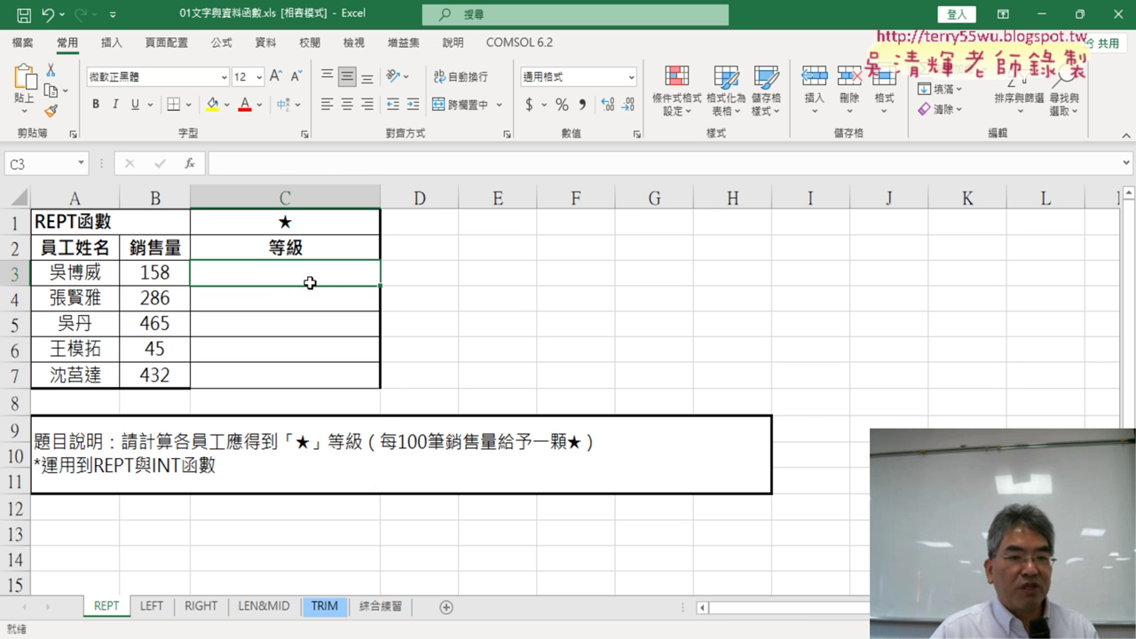
{"action": "left_click", "coordinate": [189, 167]}
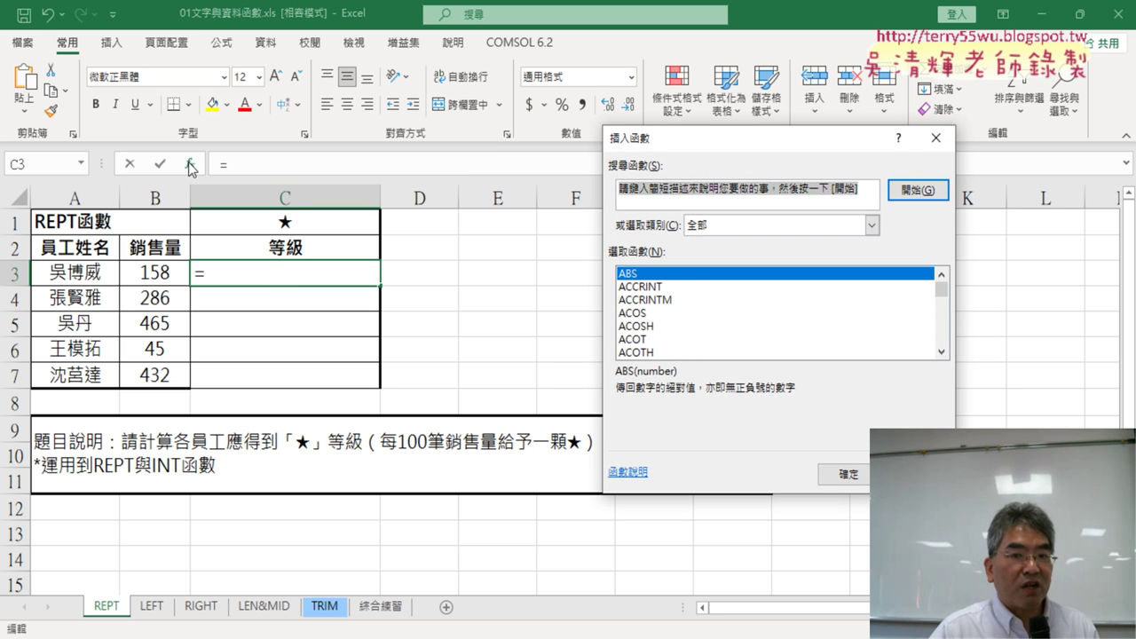
{"action": "left_click", "coordinate": [746, 227]}
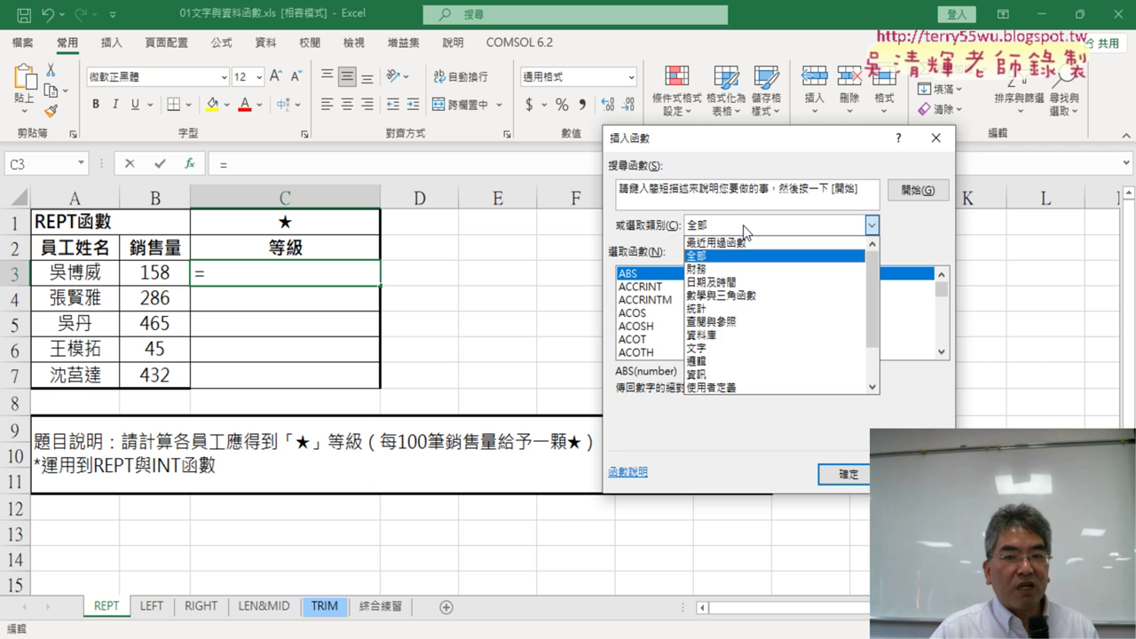
{"action": "left_click", "coordinate": [719, 148]}
{"action": "left_click_drag", "start_coordinate": [690, 140], "coordinate": [477, 90]}
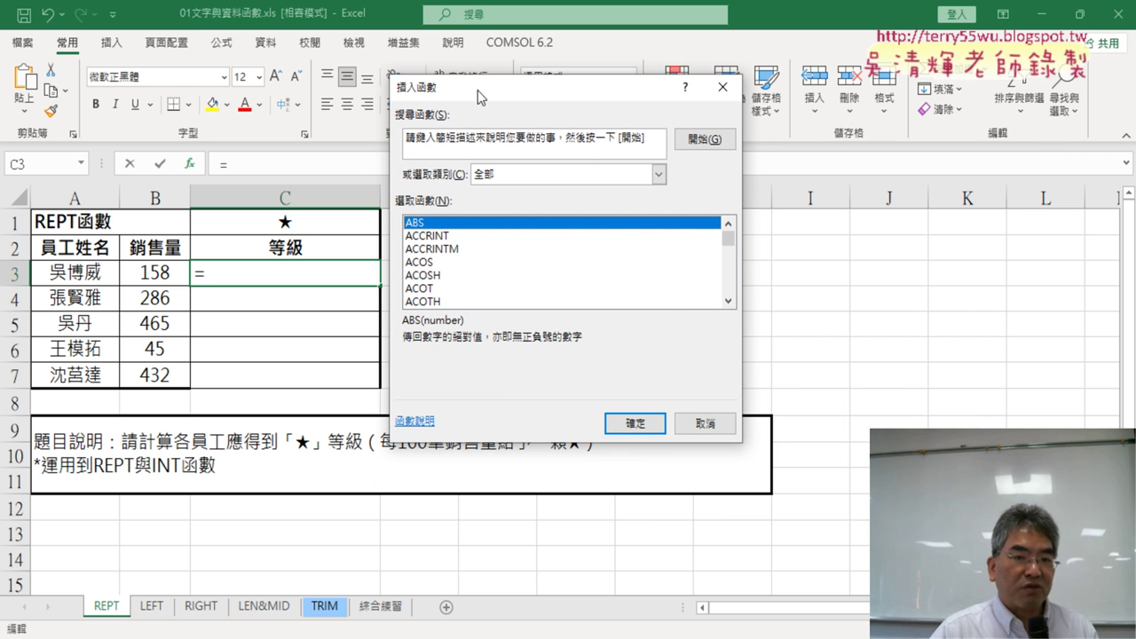
{"action": "left_click", "coordinate": [536, 177]}
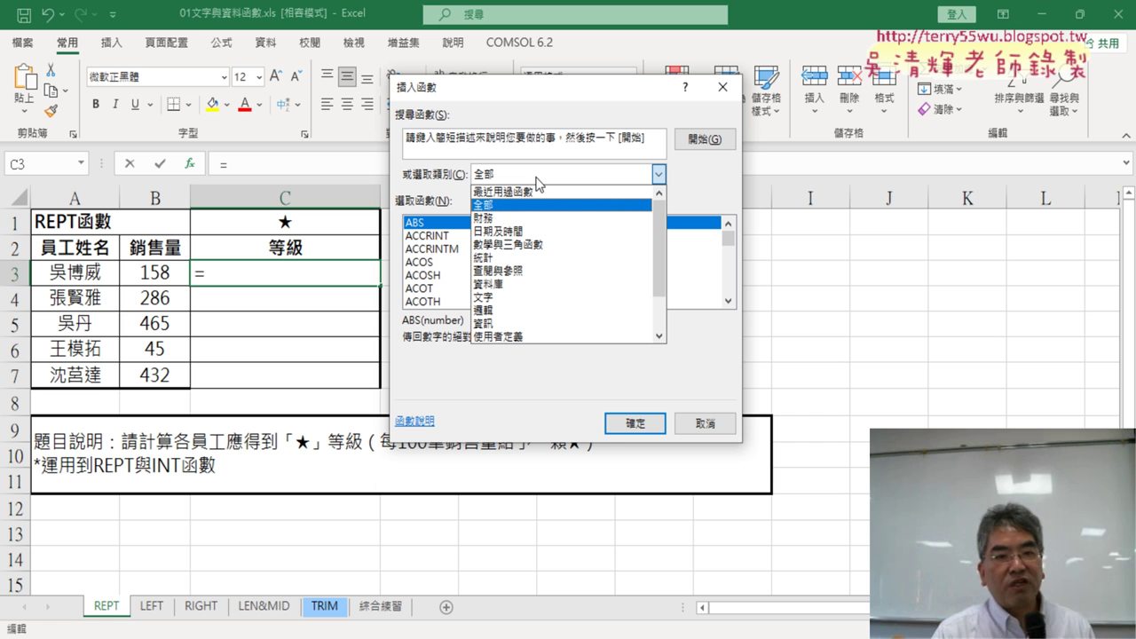
Filter the function list to Text and select REPT
{"action": "left_click", "coordinate": [523, 300]}
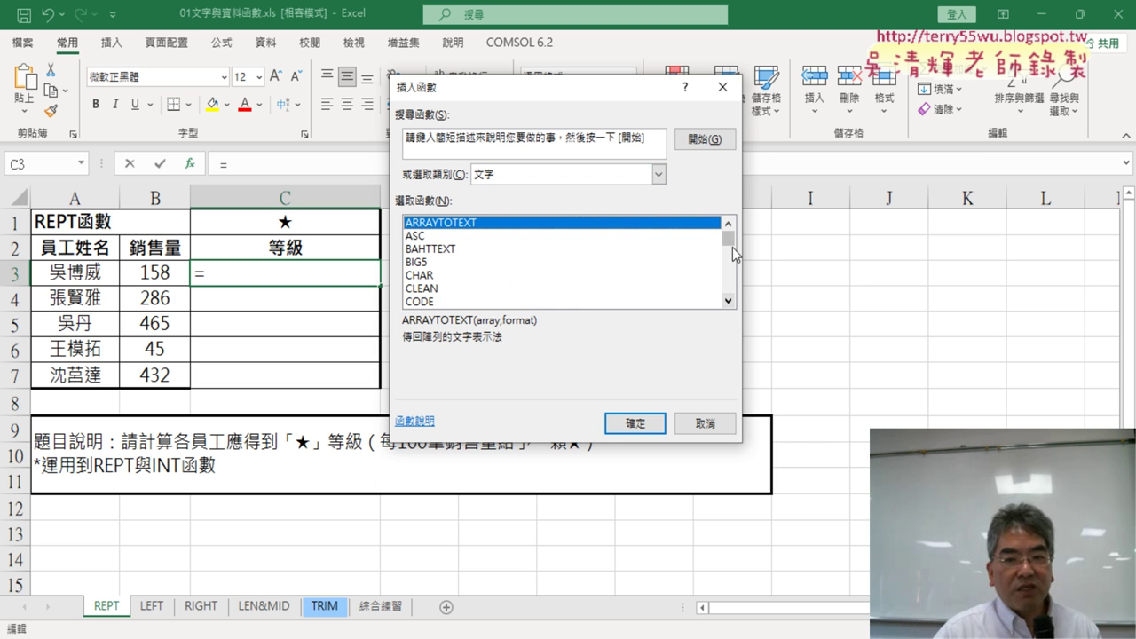
{"action": "left_click", "coordinate": [727, 300]}
{"action": "left_click", "coordinate": [728, 300]}
{"action": "left_click", "coordinate": [727, 300]}
{"action": "left_click", "coordinate": [728, 300]}
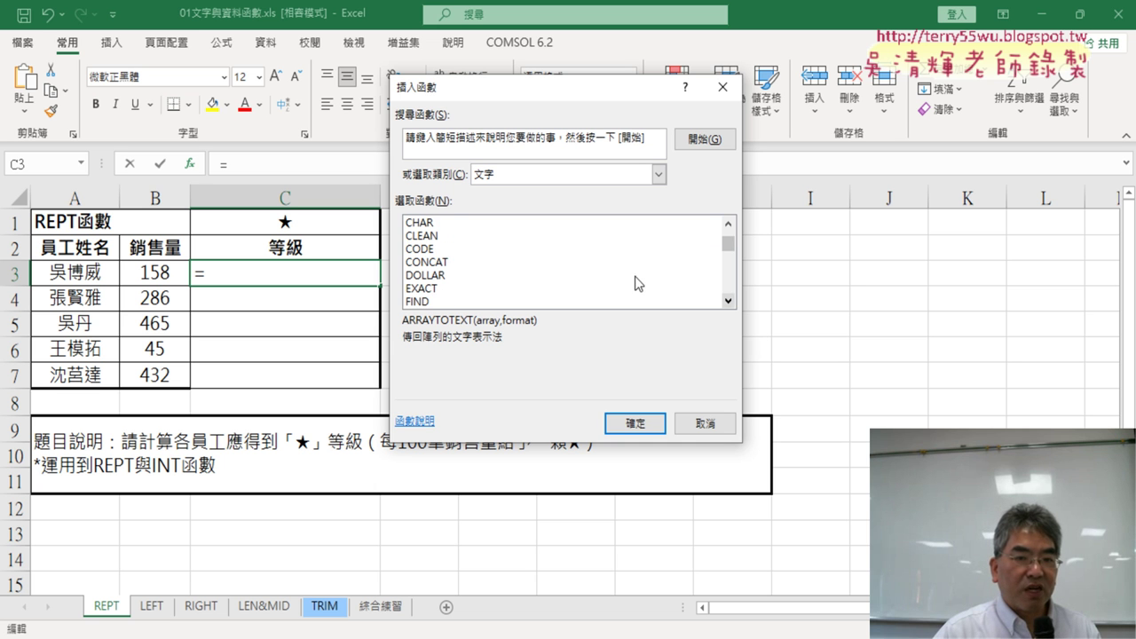
{"action": "left_click", "coordinate": [731, 228]}
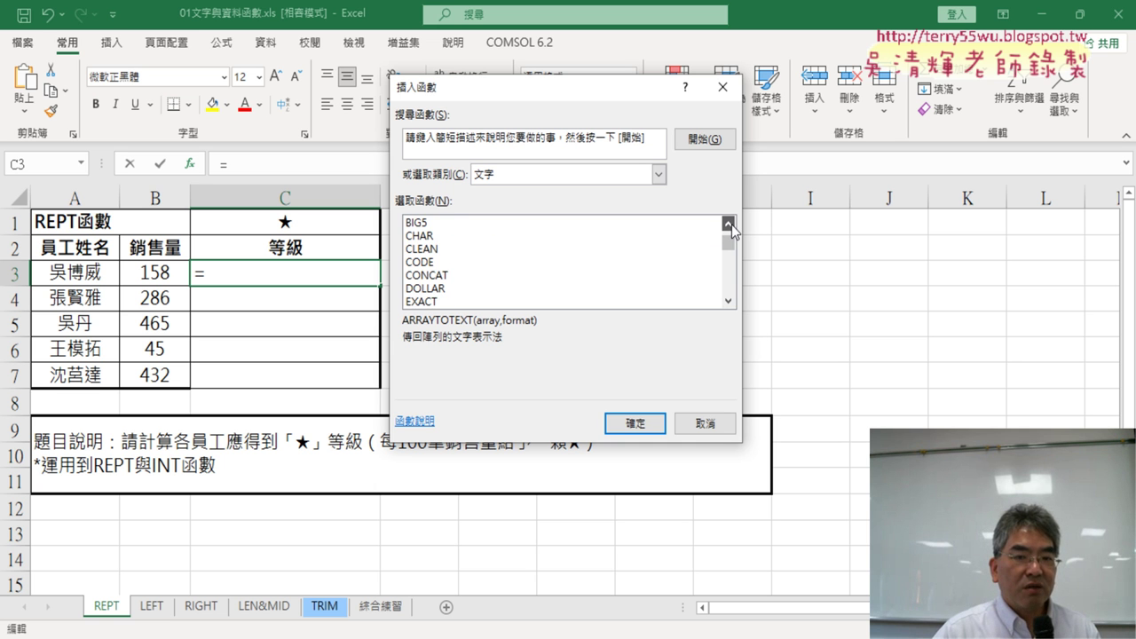
{"action": "left_click", "coordinate": [731, 229]}
{"action": "left_click", "coordinate": [732, 228]}
{"action": "left_click", "coordinate": [731, 228]}
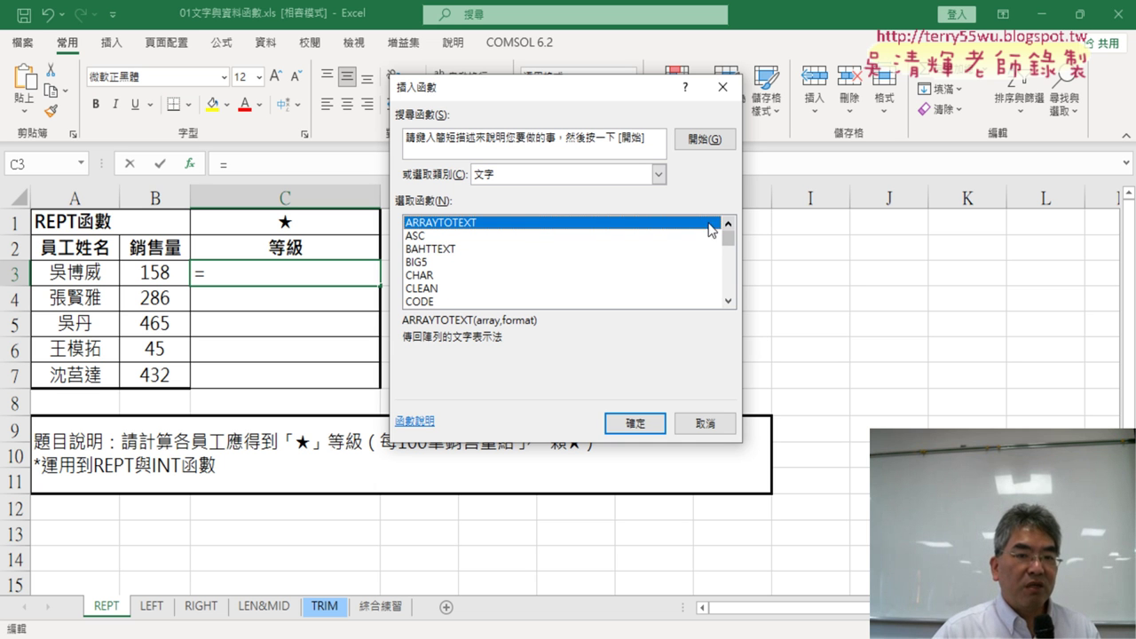
{"action": "left_click", "coordinate": [730, 301]}
{"action": "left_click", "coordinate": [729, 301]}
{"action": "left_click", "coordinate": [729, 301]}
{"action": "left_click", "coordinate": [729, 300]}
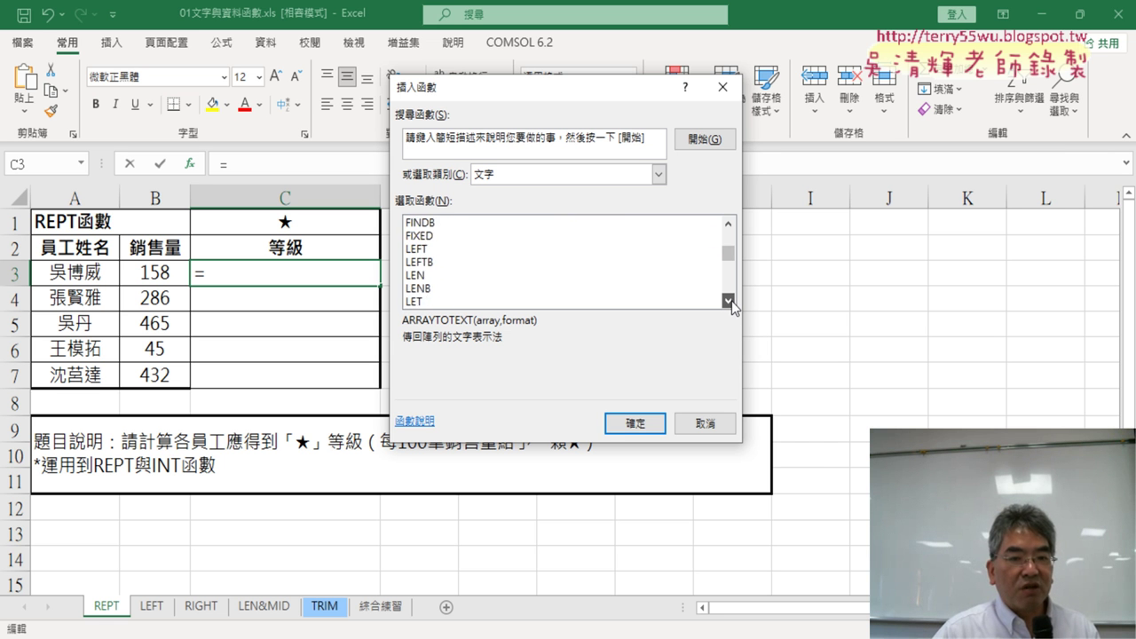
{"action": "left_click", "coordinate": [729, 301]}
{"action": "left_click", "coordinate": [730, 301]}
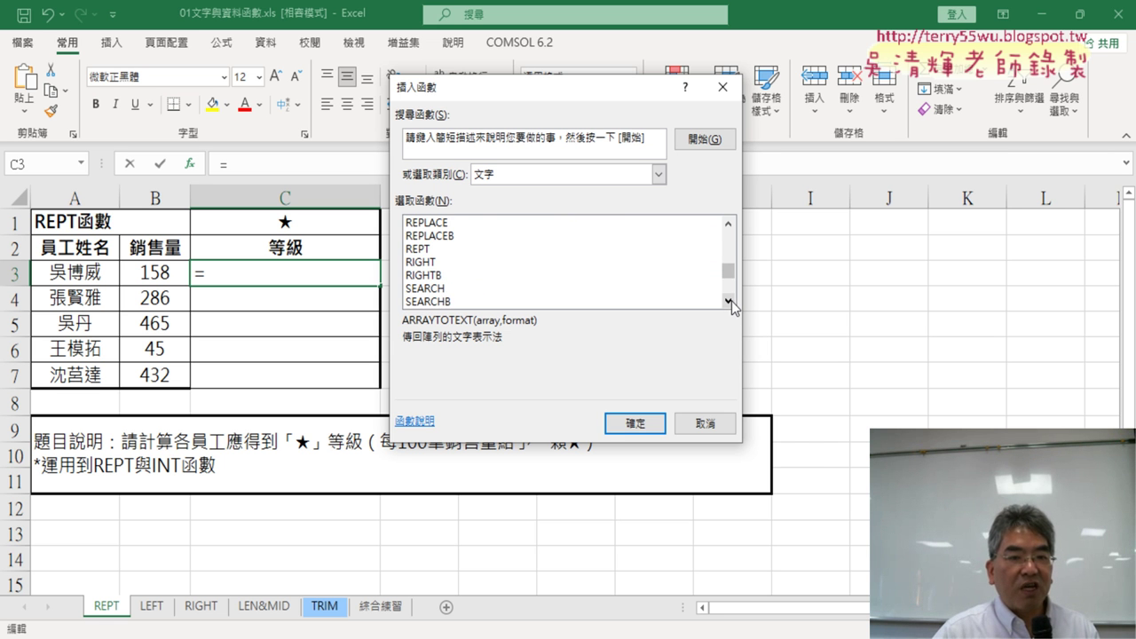
{"action": "left_click", "coordinate": [423, 250]}
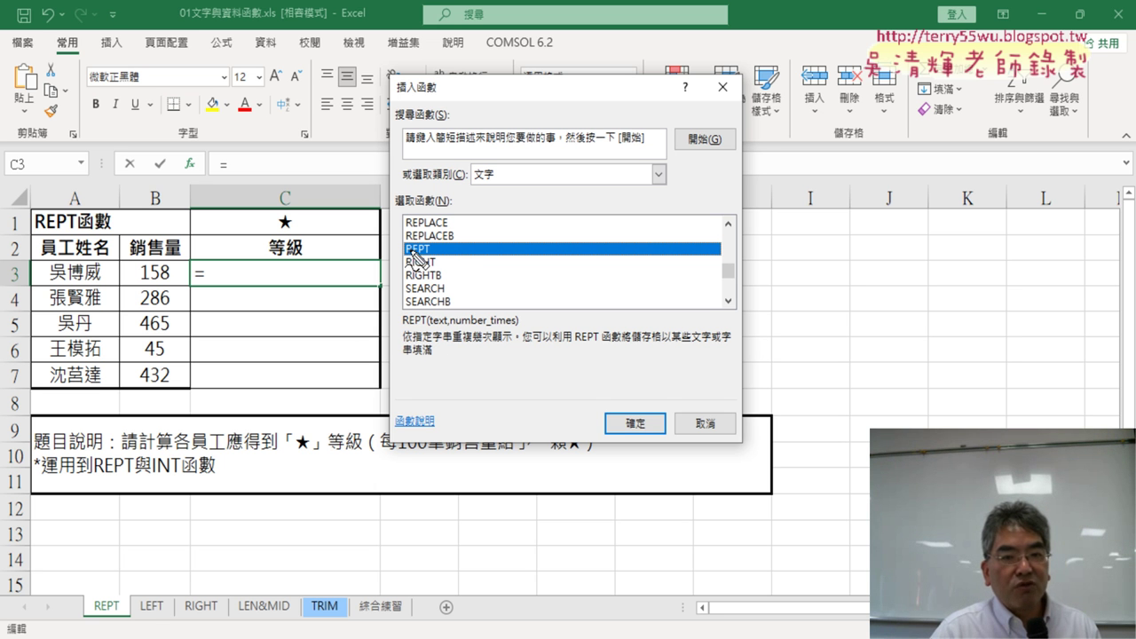
Annotate REPT's text argument and help link in red, then open its online help
{"action": "left_click_drag", "start_coordinate": [399, 256], "coordinate": [433, 256]}
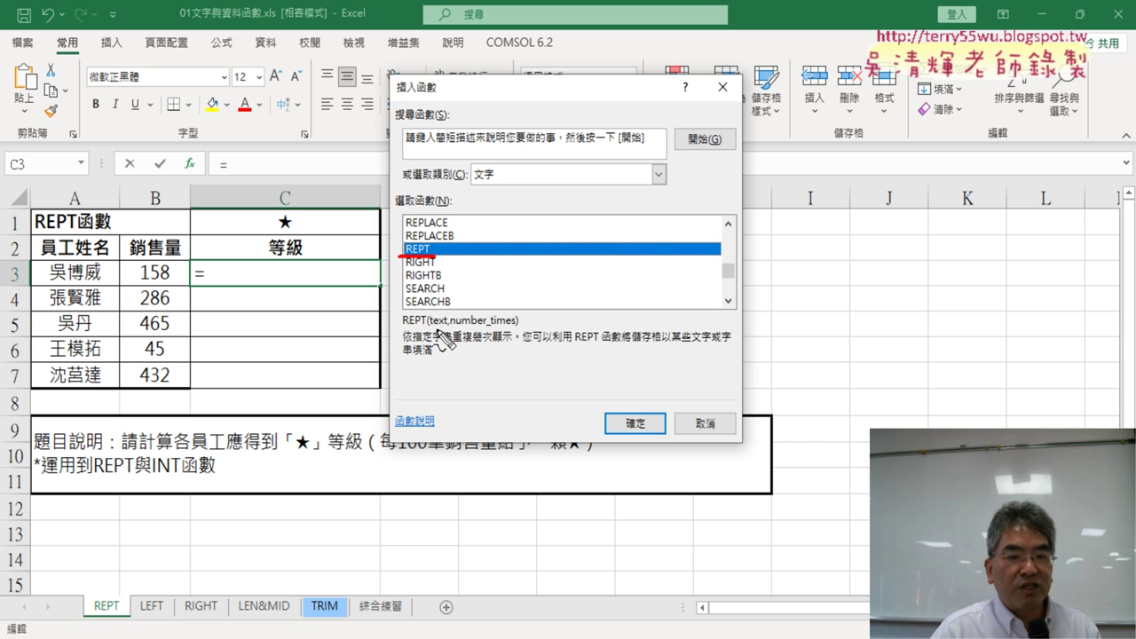
{"action": "left_click_drag", "start_coordinate": [429, 326], "coordinate": [517, 326]}
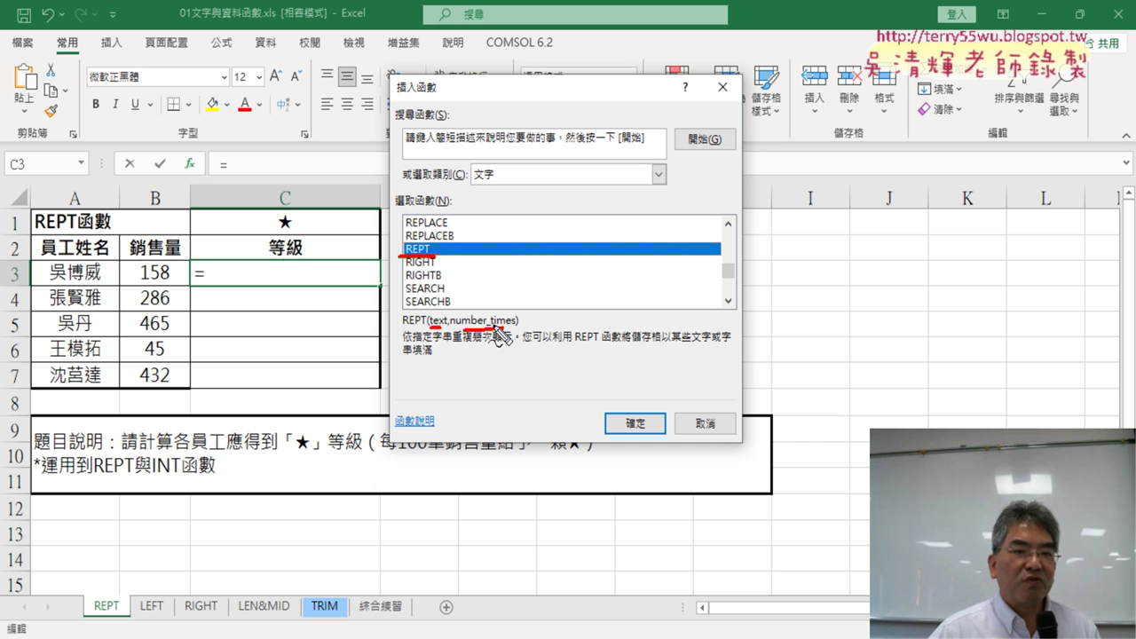
{"action": "left_click_drag", "start_coordinate": [442, 333], "coordinate": [452, 325]}
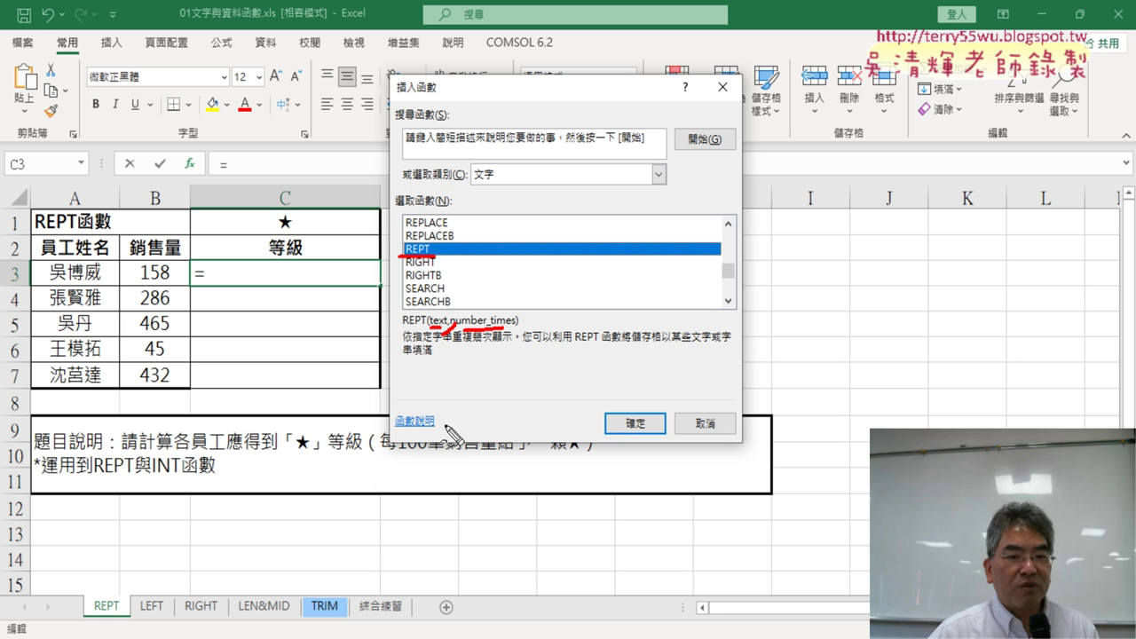
{"action": "mouse_move", "coordinate": [448, 437]}
{"action": "left_mouse_down"}
{"action": "mouse_move", "coordinate": [397, 414]}
{"action": "mouse_move", "coordinate": [461, 406]}
{"action": "left_mouse_up"}
{"action": "mouse_move", "coordinate": [473, 352]}
{"action": "left_mouse_down"}
{"action": "mouse_move", "coordinate": [551, 351]}
{"action": "mouse_move", "coordinate": [450, 410]}
{"action": "mouse_move", "coordinate": [463, 408]}
{"action": "left_mouse_up"}
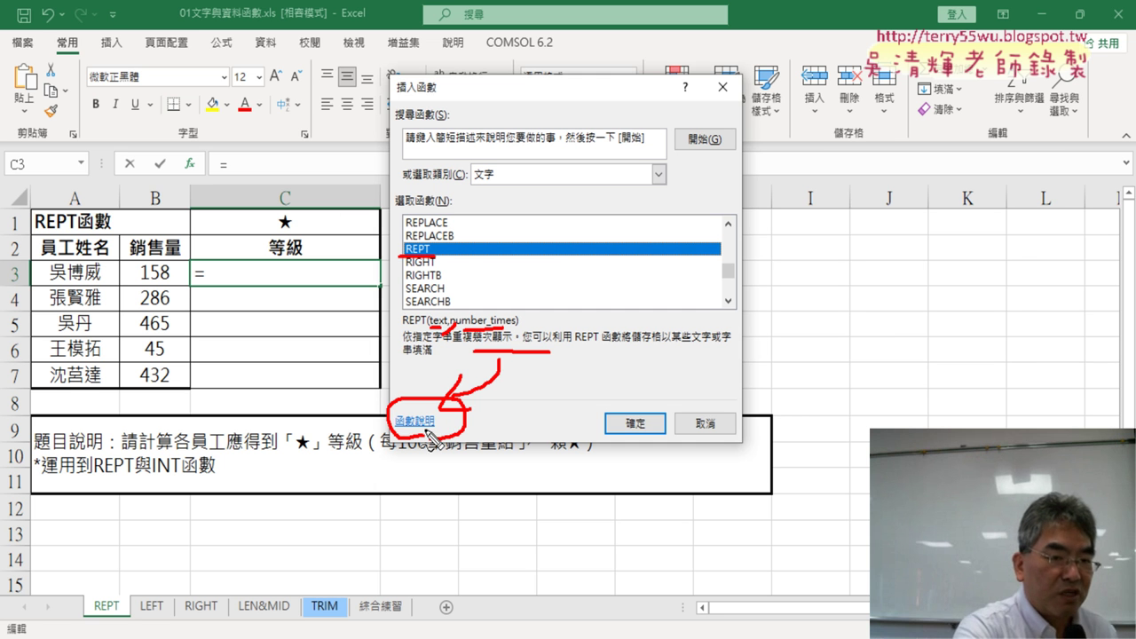
{"action": "key", "text": "Escape"}
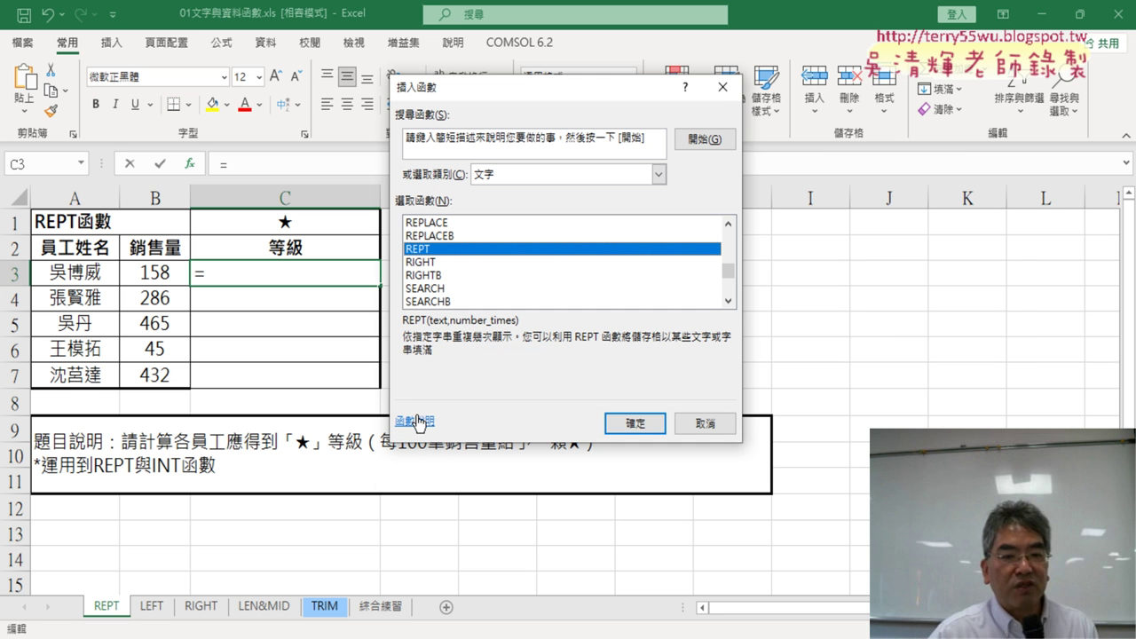
{"action": "left_click", "coordinate": [428, 422]}
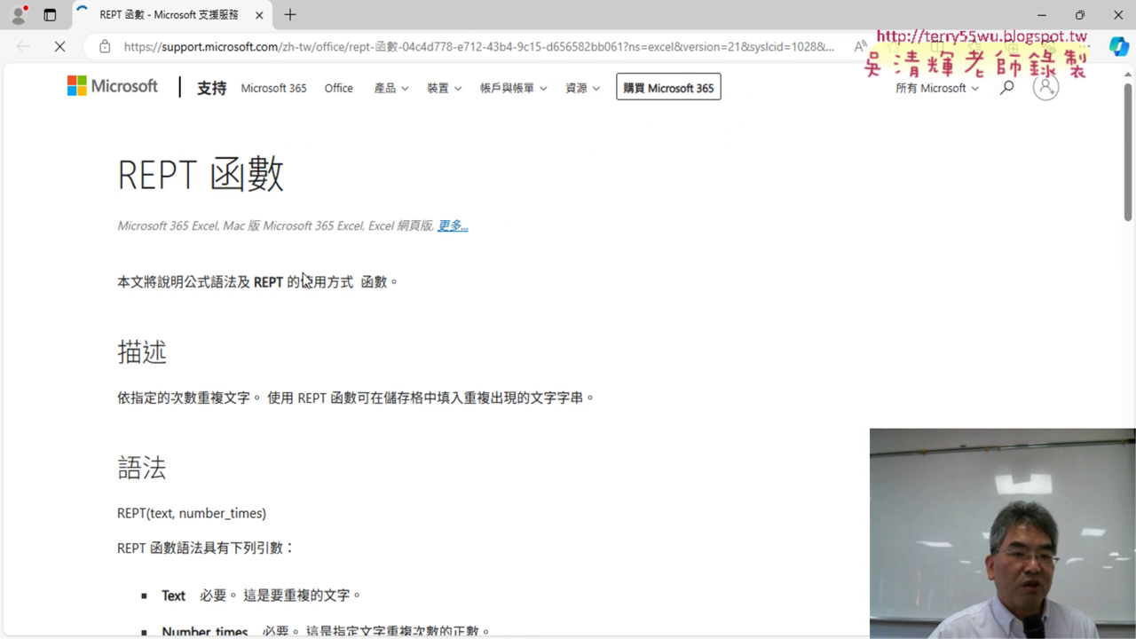
Scroll through the REPT support page's syntax and =REPT("*-", 3) examples, then close the browser
{"action": "scroll", "coordinate": [507, 439], "scroll_direction": "down", "scroll_amount": 2}
{"action": "scroll", "coordinate": [520, 423], "scroll_direction": "down", "scroll_amount": 4}
{"action": "scroll", "coordinate": [519, 415], "scroll_direction": "down", "scroll_amount": 3}
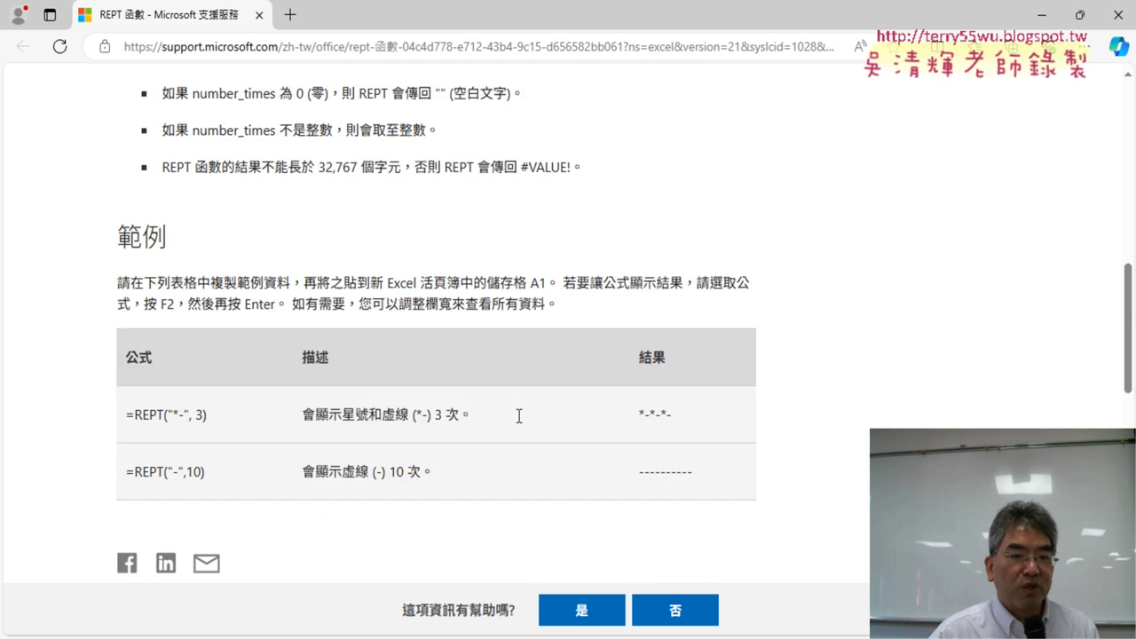
{"action": "scroll", "coordinate": [519, 416], "scroll_direction": "down", "scroll_amount": 3}
{"action": "scroll", "coordinate": [519, 415], "scroll_direction": "up", "scroll_amount": 10}
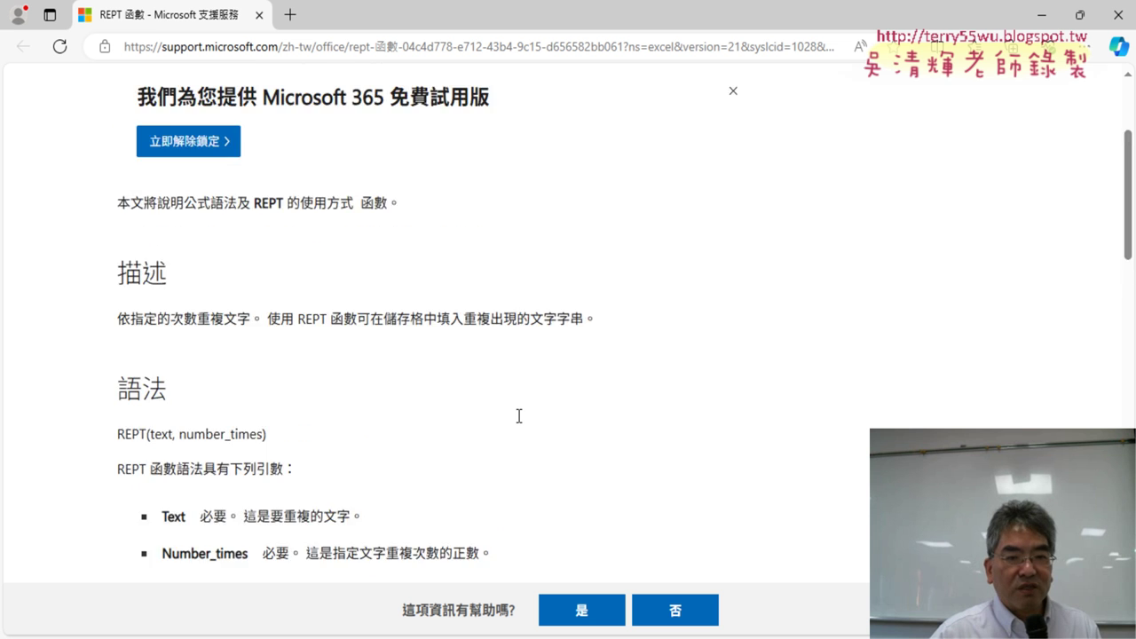
{"action": "scroll", "coordinate": [519, 416], "scroll_direction": "up", "scroll_amount": 3}
{"action": "scroll", "coordinate": [577, 382], "scroll_direction": "down", "scroll_amount": 1}
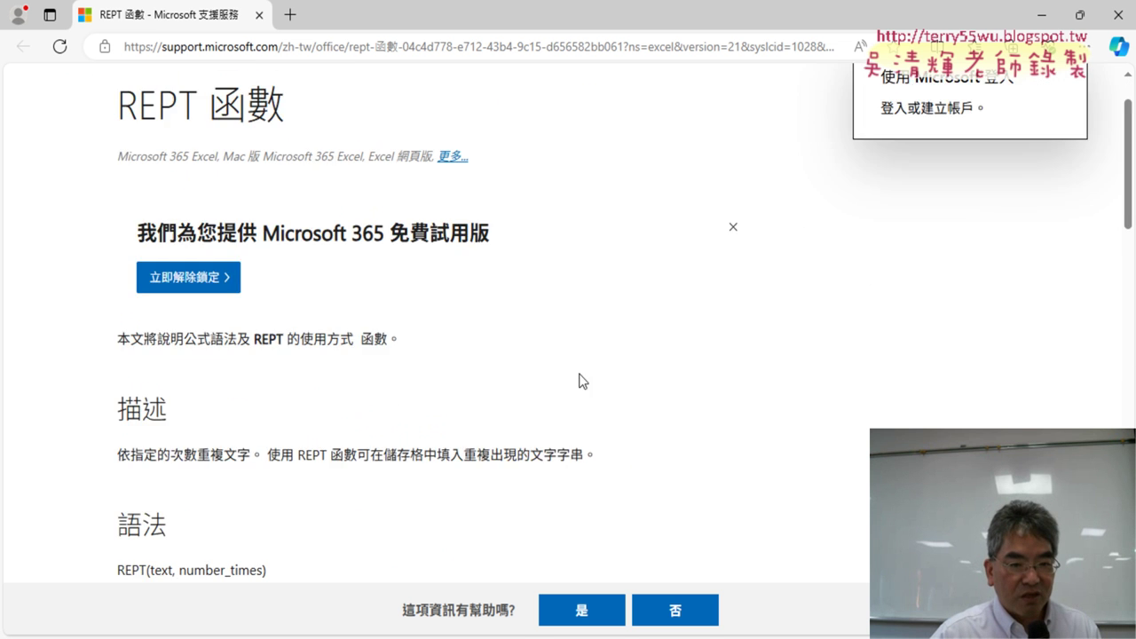
{"action": "scroll", "coordinate": [622, 372], "scroll_direction": "down", "scroll_amount": 3}
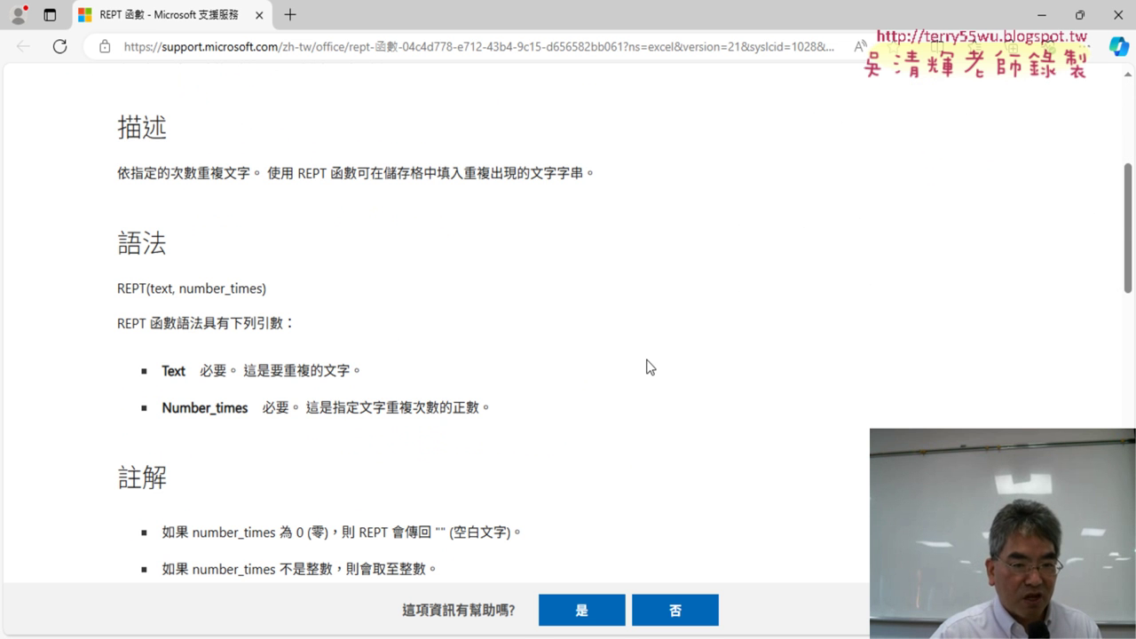
{"action": "left_click", "coordinate": [1118, 15]}
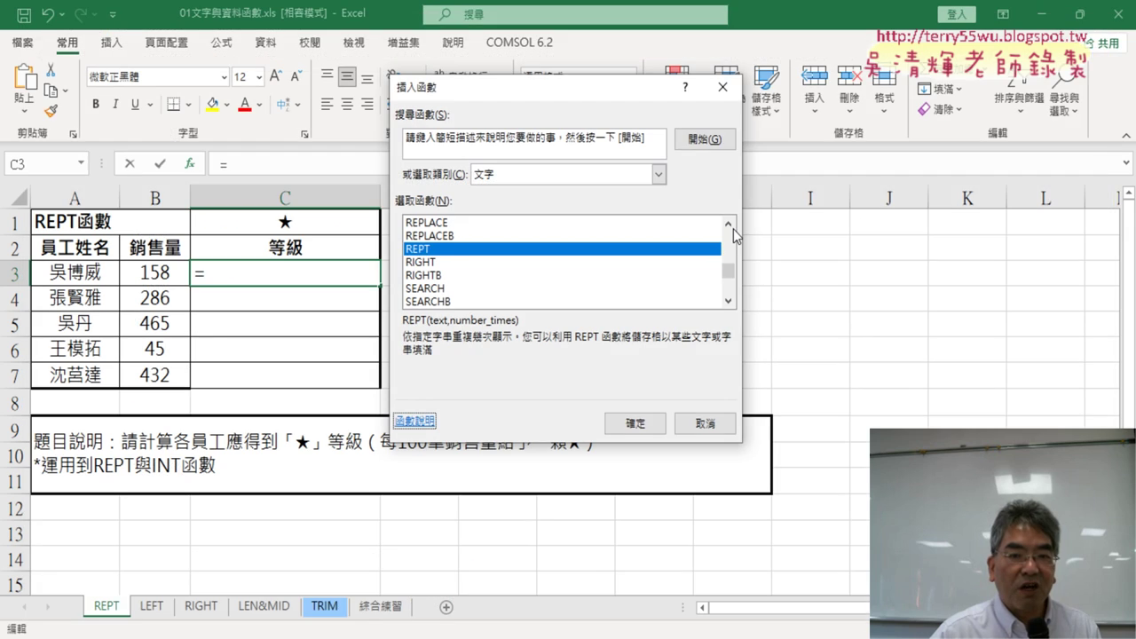
Confirm REPT and set its Text argument to cell C1's star
{"action": "left_click", "coordinate": [636, 425]}
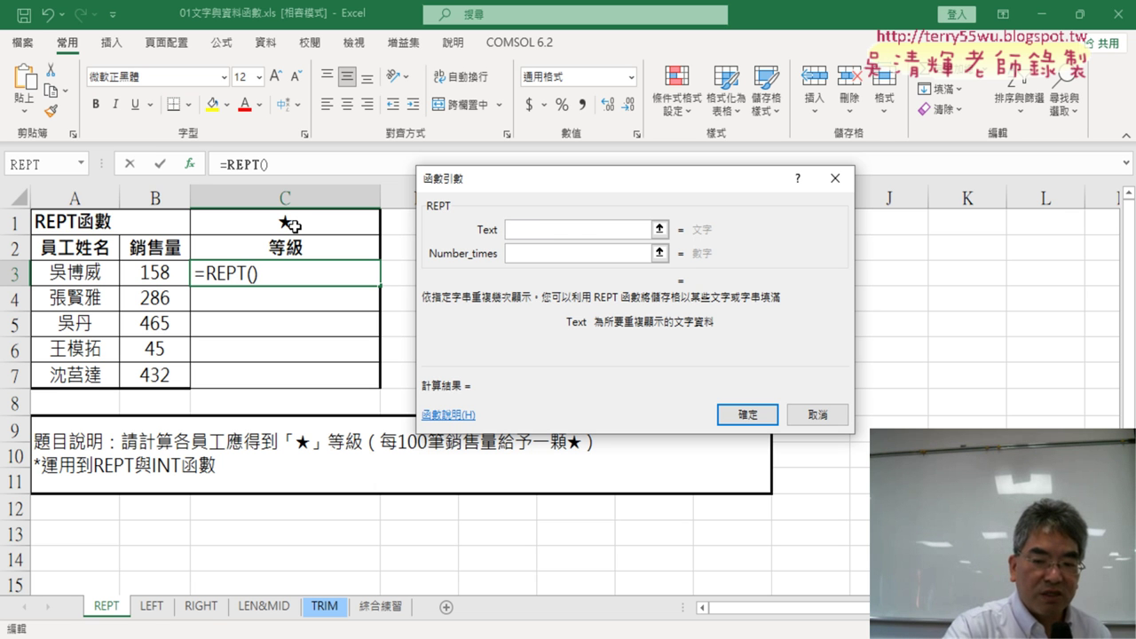
{"action": "type", "text": "\"\""}
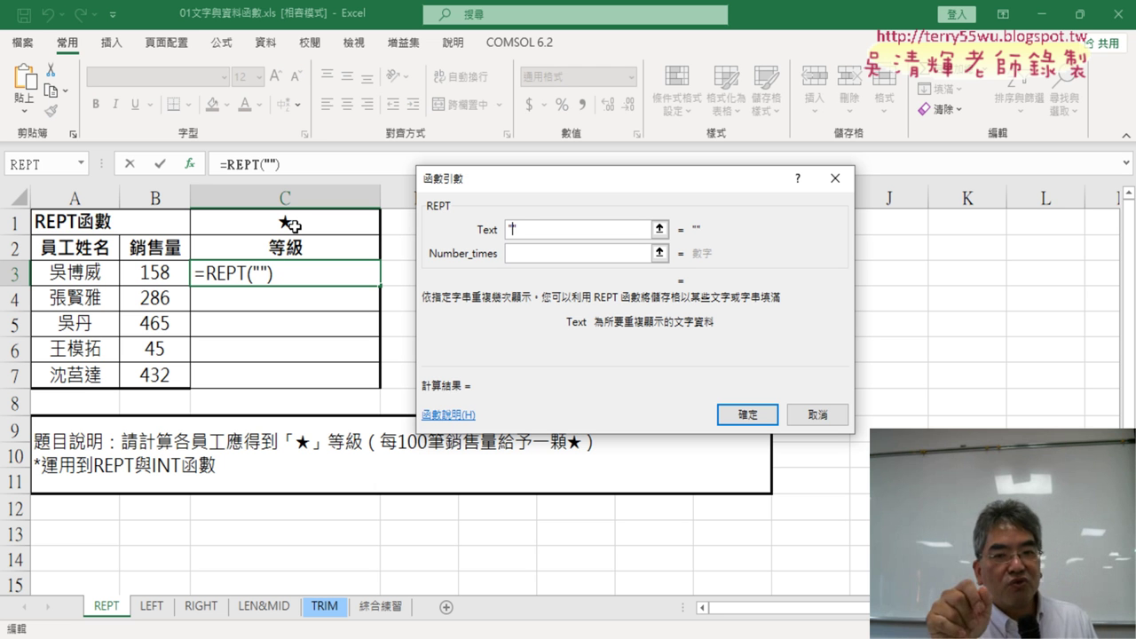
{"action": "key", "text": "Left"}
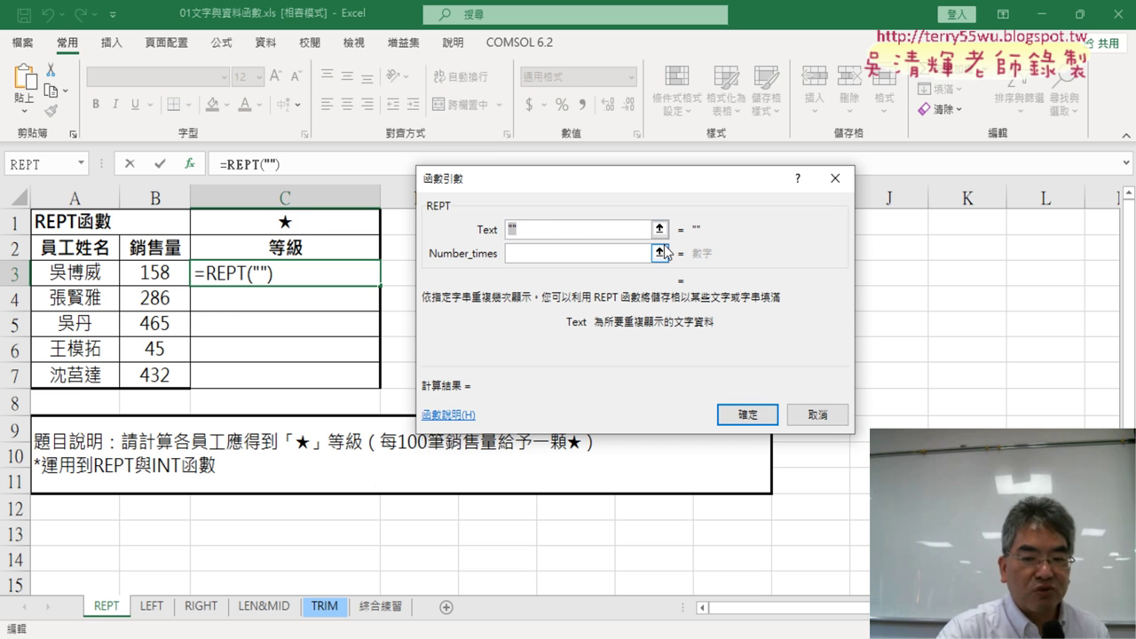
{"action": "key", "text": "BackSpace"}
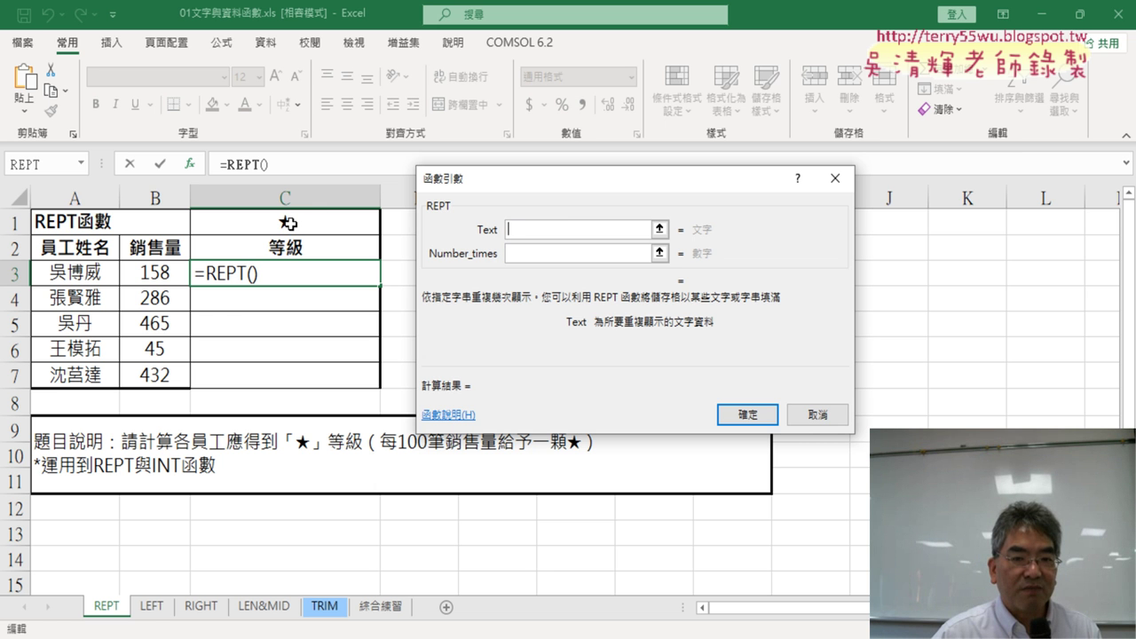
{"action": "left_click", "coordinate": [289, 223]}
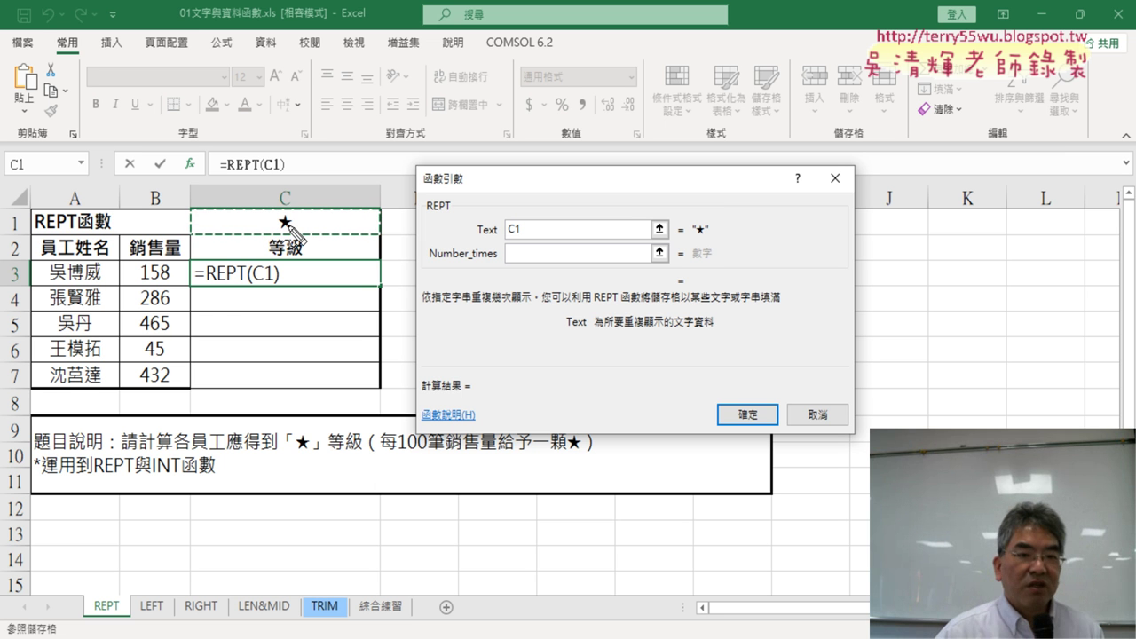
Mark the C1 link to Text in red, then set Number_times to B3 (158)
{"action": "mouse_move", "coordinate": [378, 238]}
{"action": "left_mouse_down"}
{"action": "mouse_move", "coordinate": [386, 213]}
{"action": "mouse_move", "coordinate": [380, 236]}
{"action": "left_mouse_up"}
{"action": "mouse_move", "coordinate": [300, 180]}
{"action": "left_mouse_down"}
{"action": "mouse_move", "coordinate": [525, 218]}
{"action": "mouse_move", "coordinate": [540, 188]}
{"action": "left_mouse_up"}
{"action": "left_click_drag", "start_coordinate": [509, 237], "coordinate": [520, 235]}
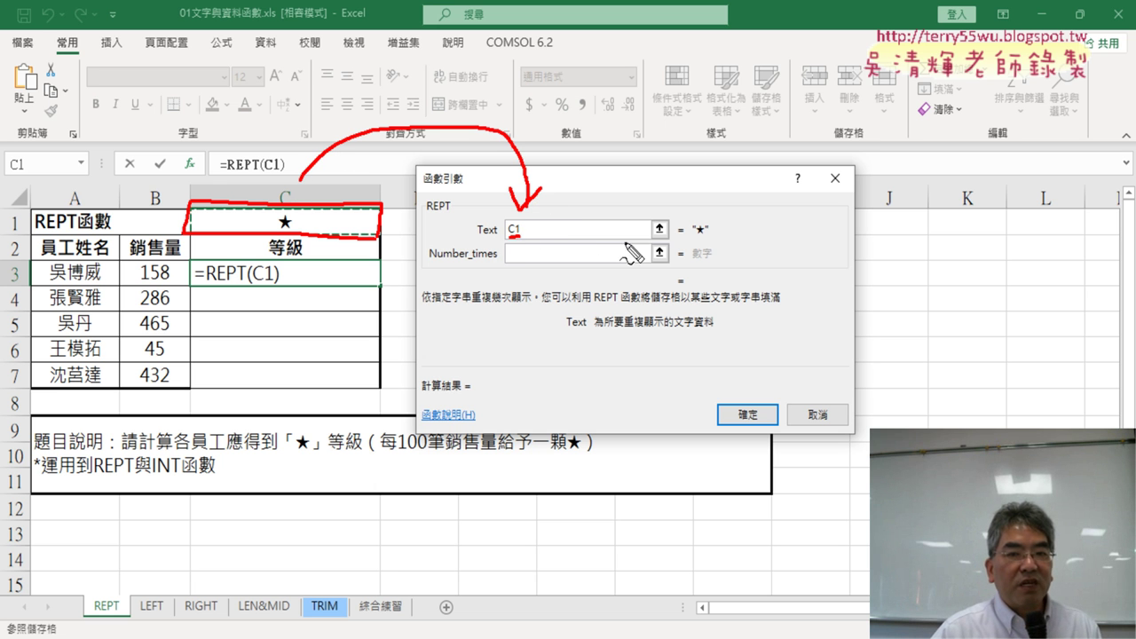
{"action": "left_click_drag", "start_coordinate": [692, 239], "coordinate": [715, 237]}
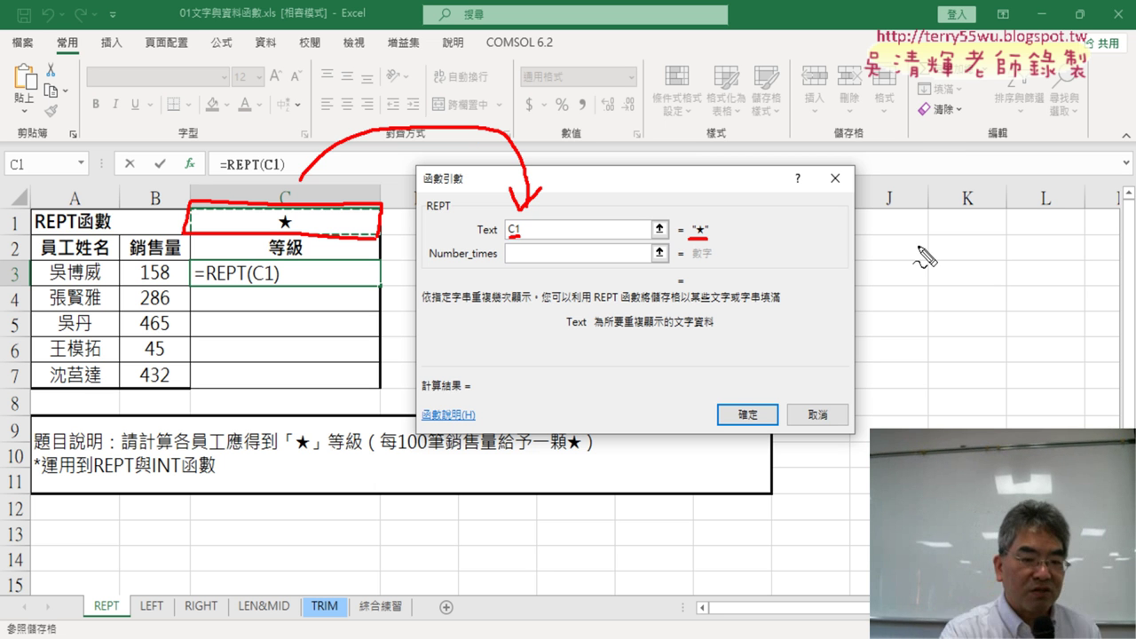
{"action": "key", "text": "Escape"}
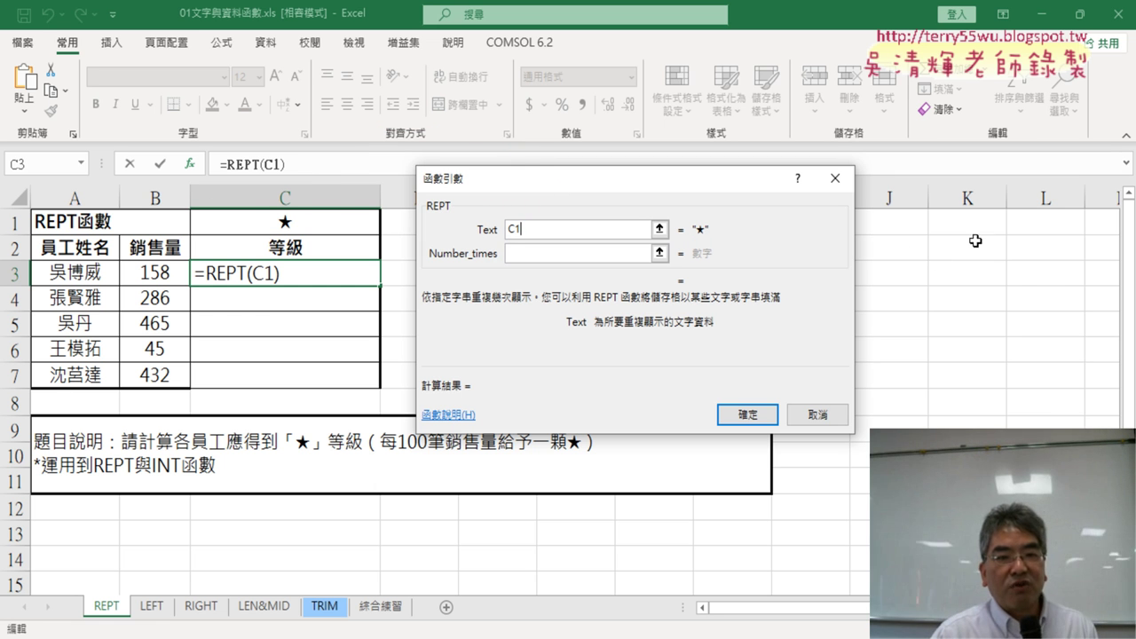
{"action": "left_click", "coordinate": [546, 255]}
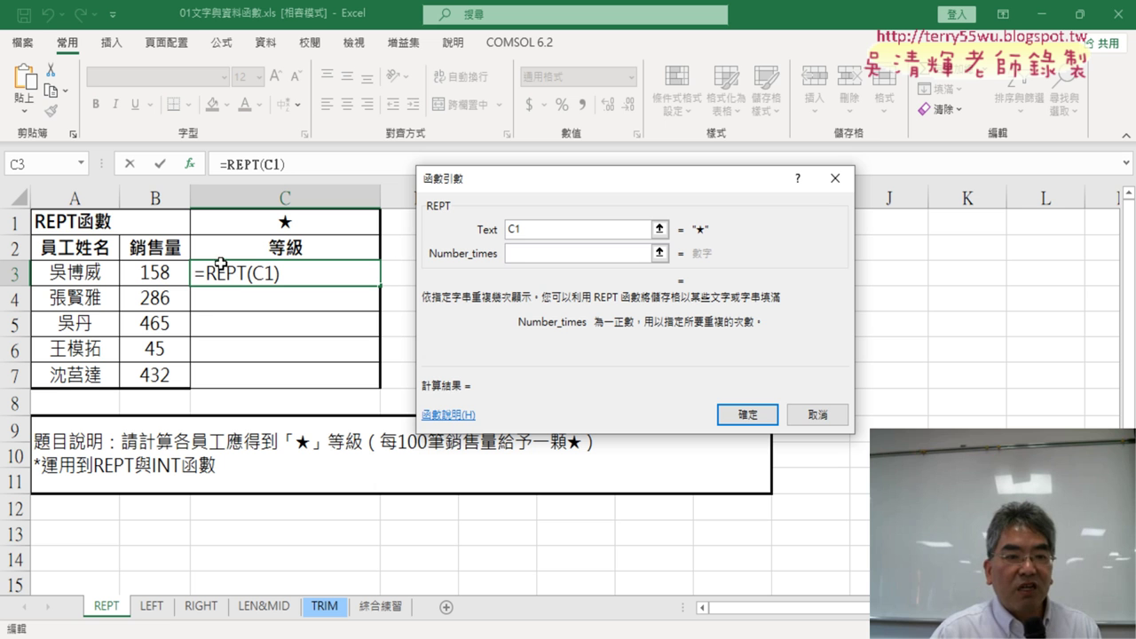
{"action": "left_click", "coordinate": [157, 276]}
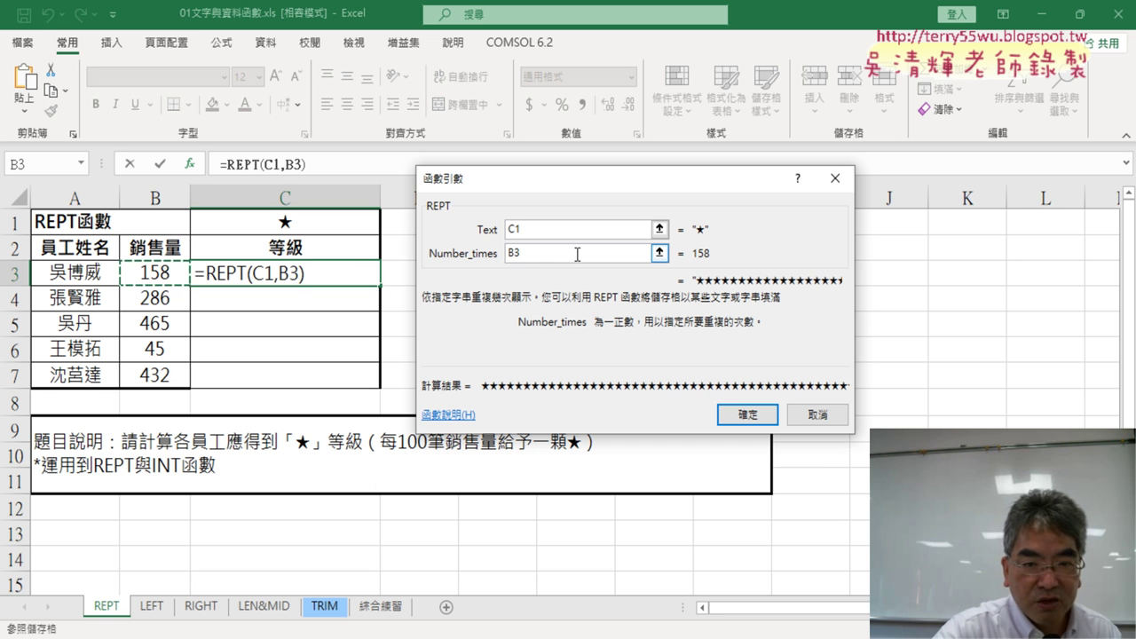
Append /100 so Number_times reads B3/100, evaluating to 1.58
{"action": "type", "text": "/1"}
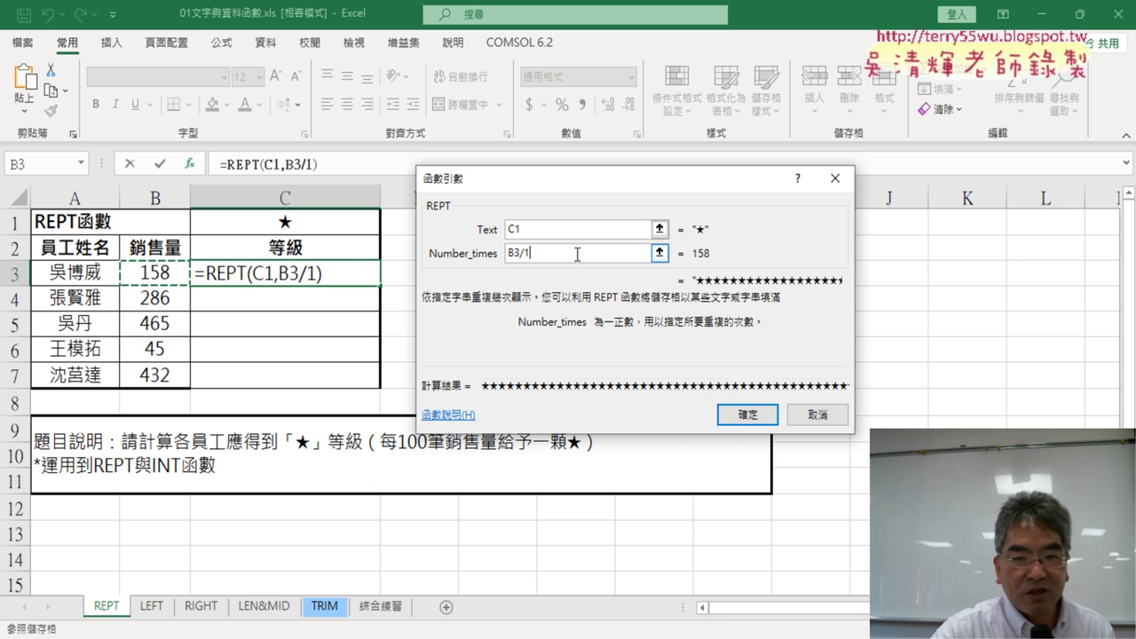
{"action": "type", "text": "00"}
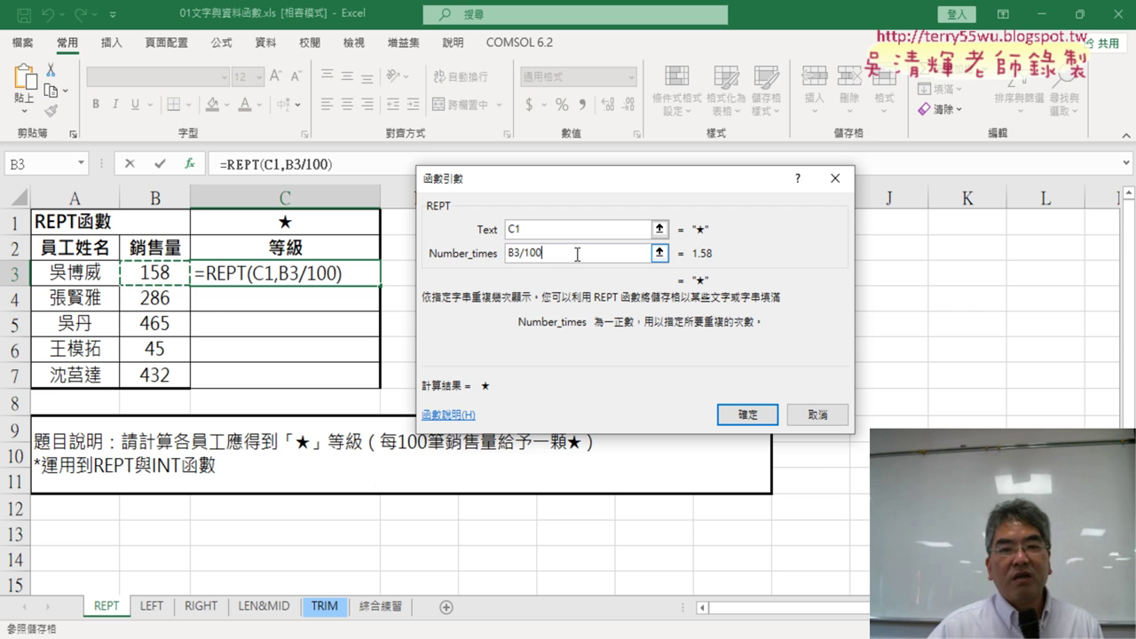
{"action": "left_click", "coordinate": [519, 256]}
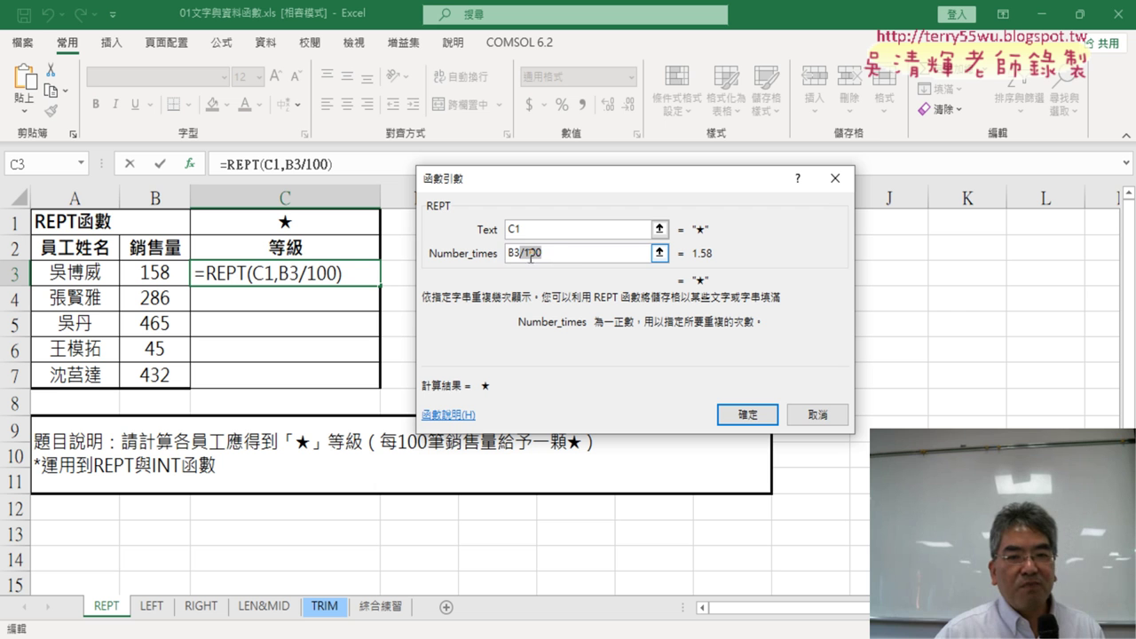
{"action": "left_click", "coordinate": [510, 255]}
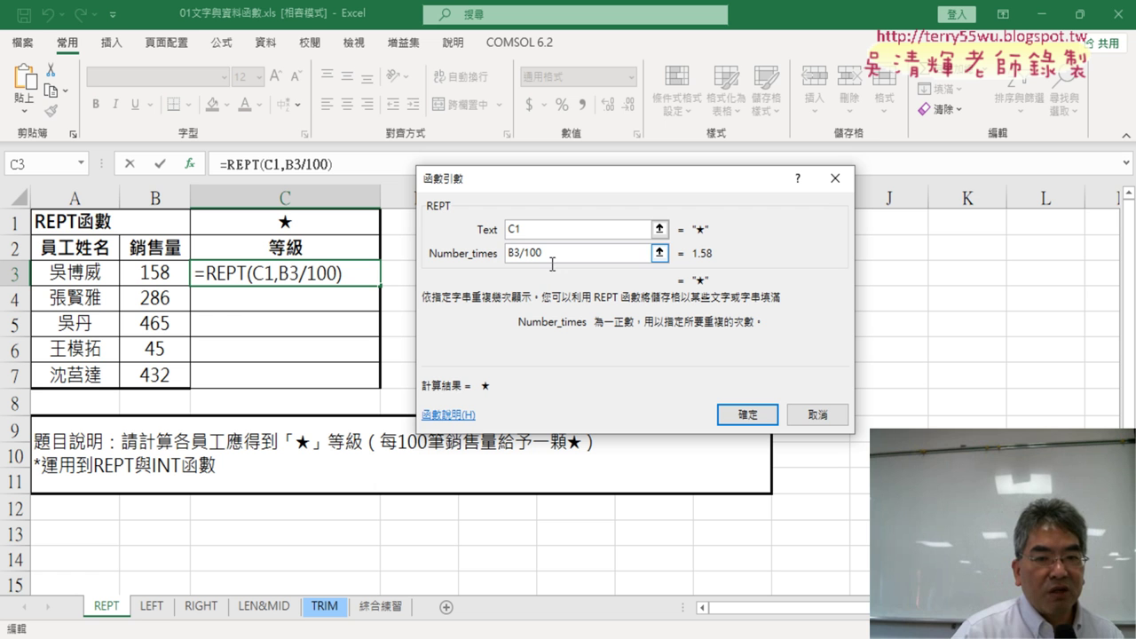
{"action": "left_click_drag", "start_coordinate": [553, 254], "coordinate": [499, 260]}
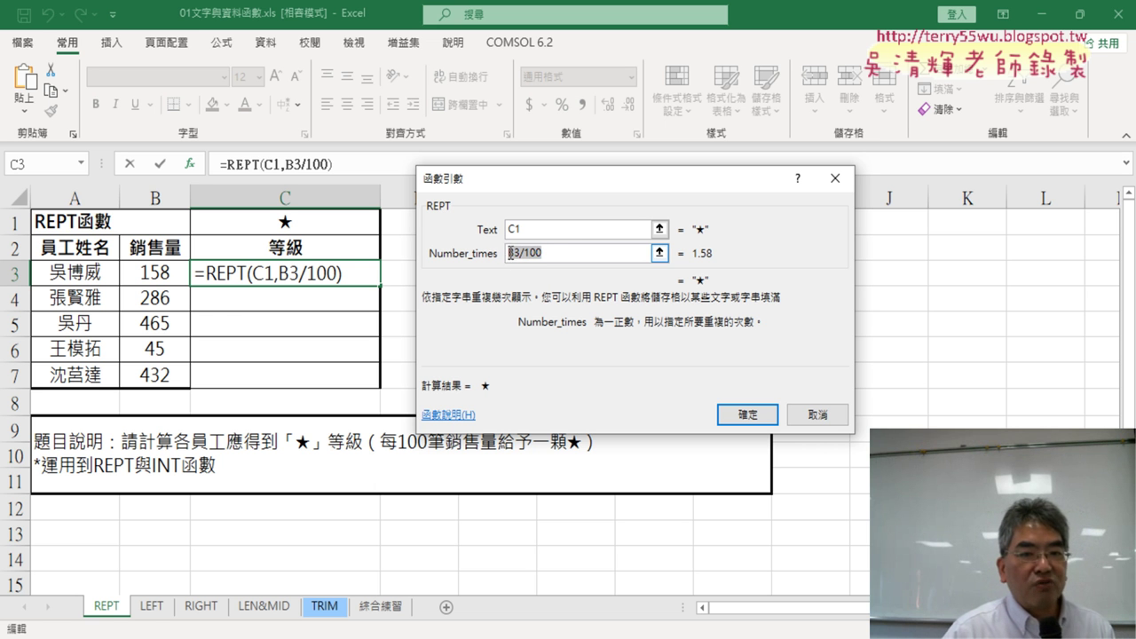
{"action": "left_click", "coordinate": [509, 253]}
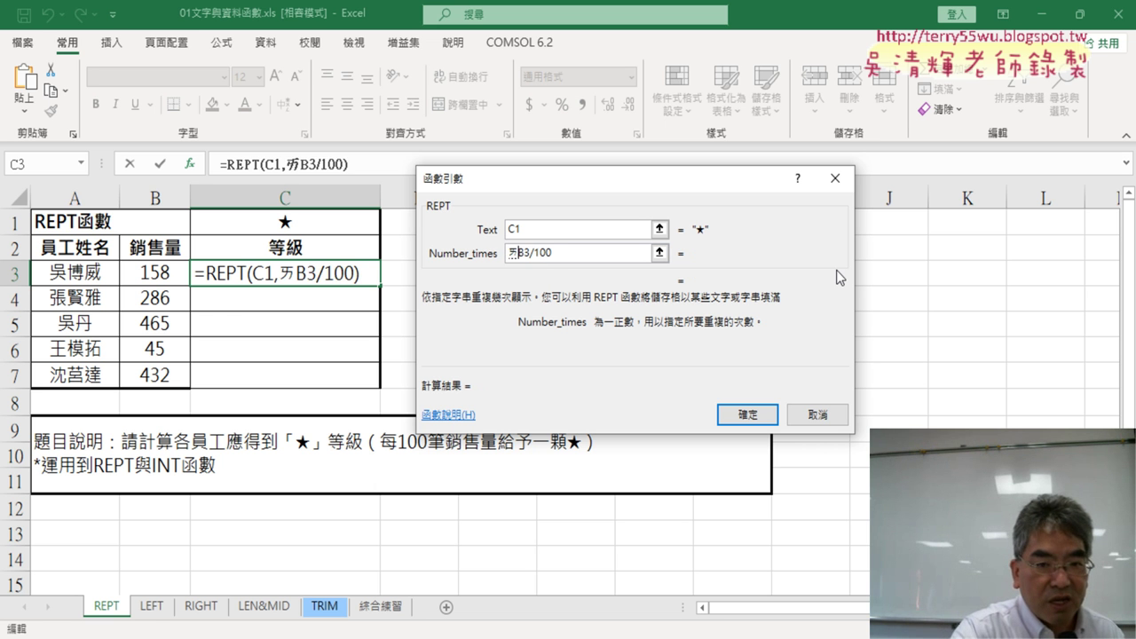
Wrap Number_times as int(B3/100) so it evaluates to 1, highlighting the result in red
{"action": "type", "text": "in"}
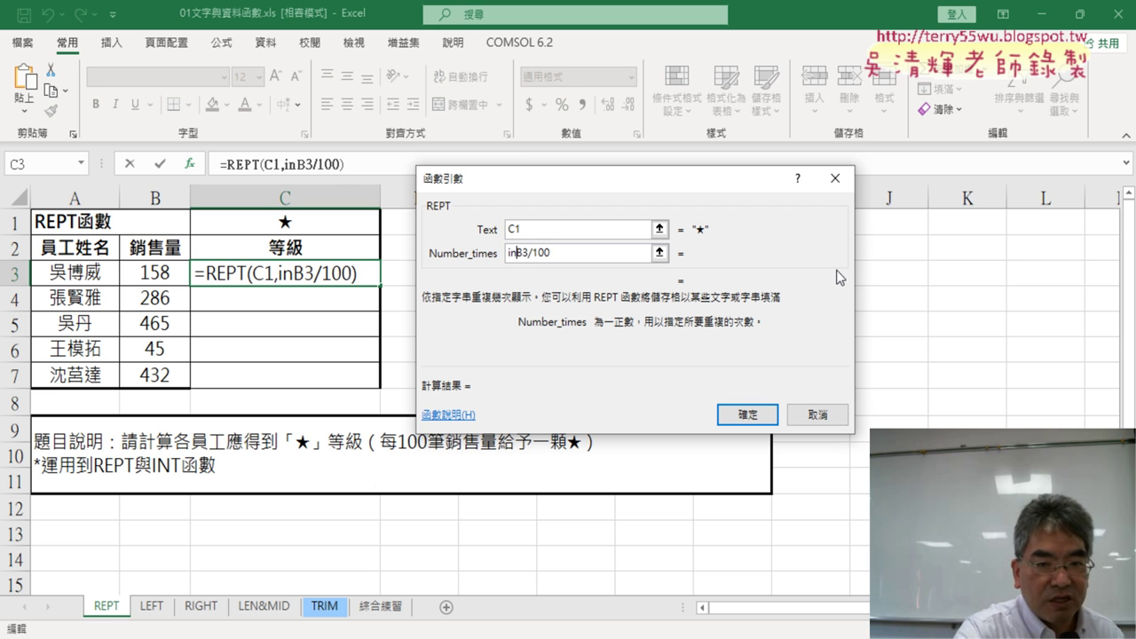
{"action": "type", "text": "t"}
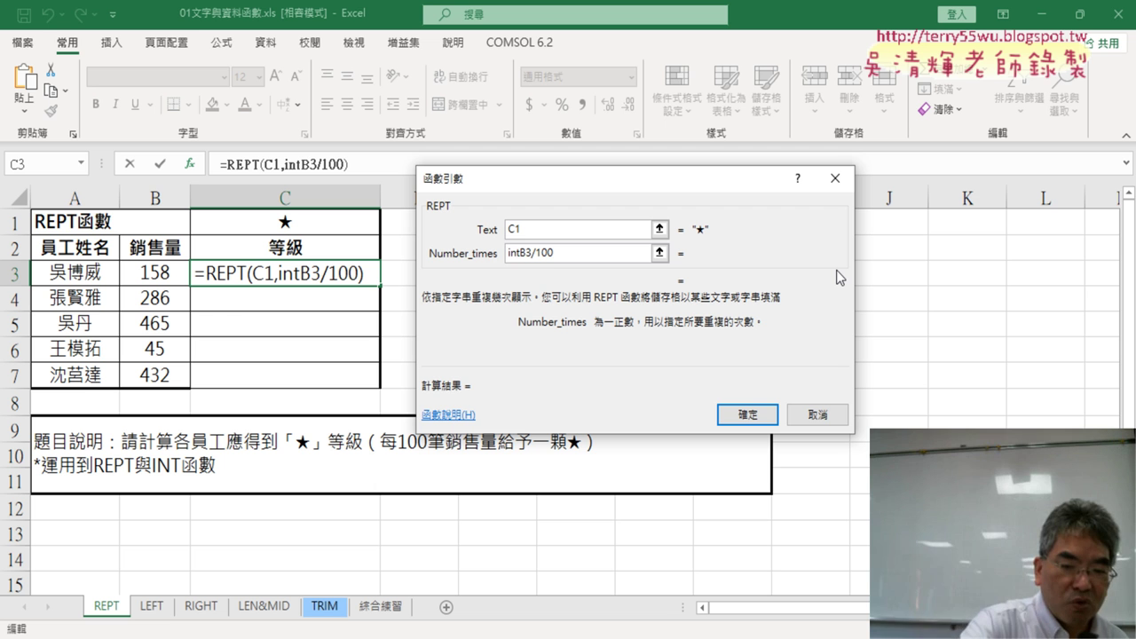
{"action": "type", "text": "("}
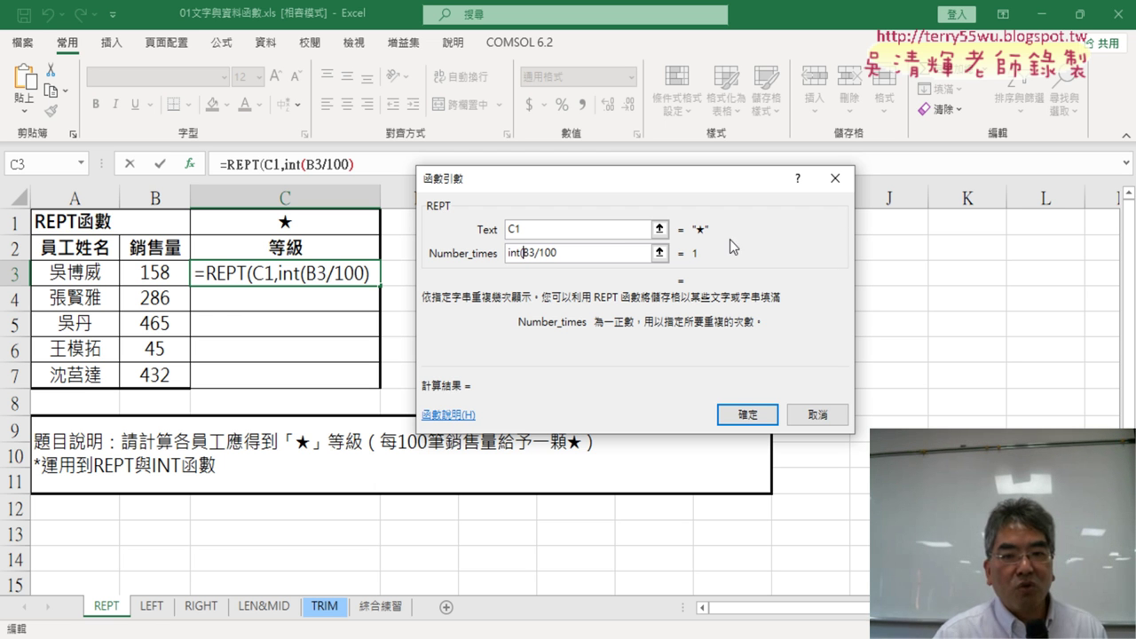
{"action": "left_click", "coordinate": [596, 255]}
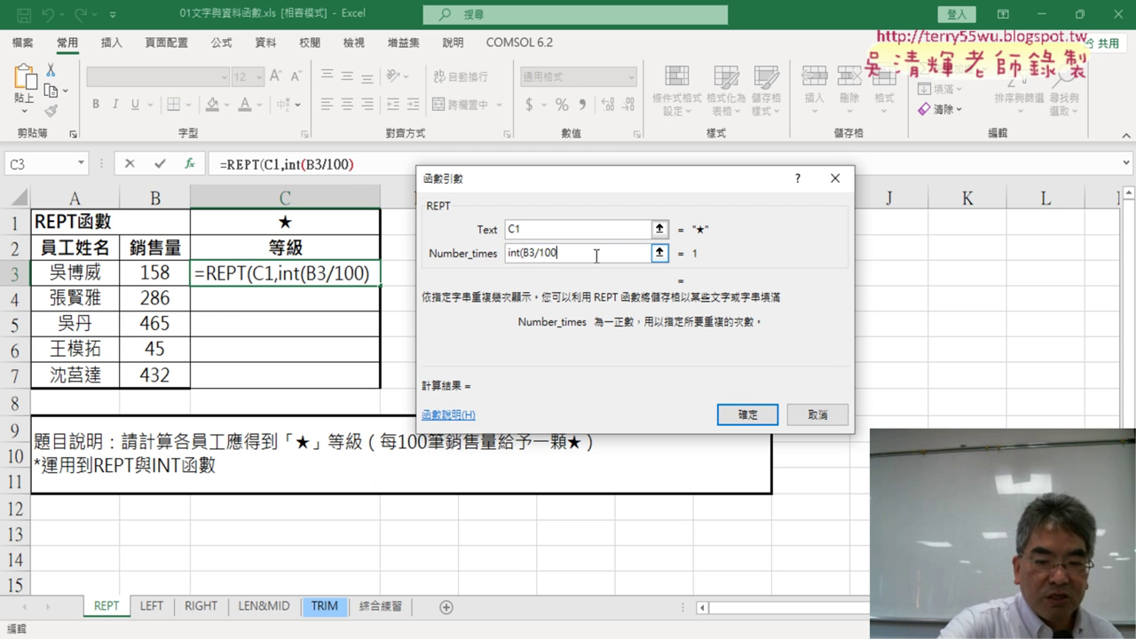
{"action": "type", "text": ")"}
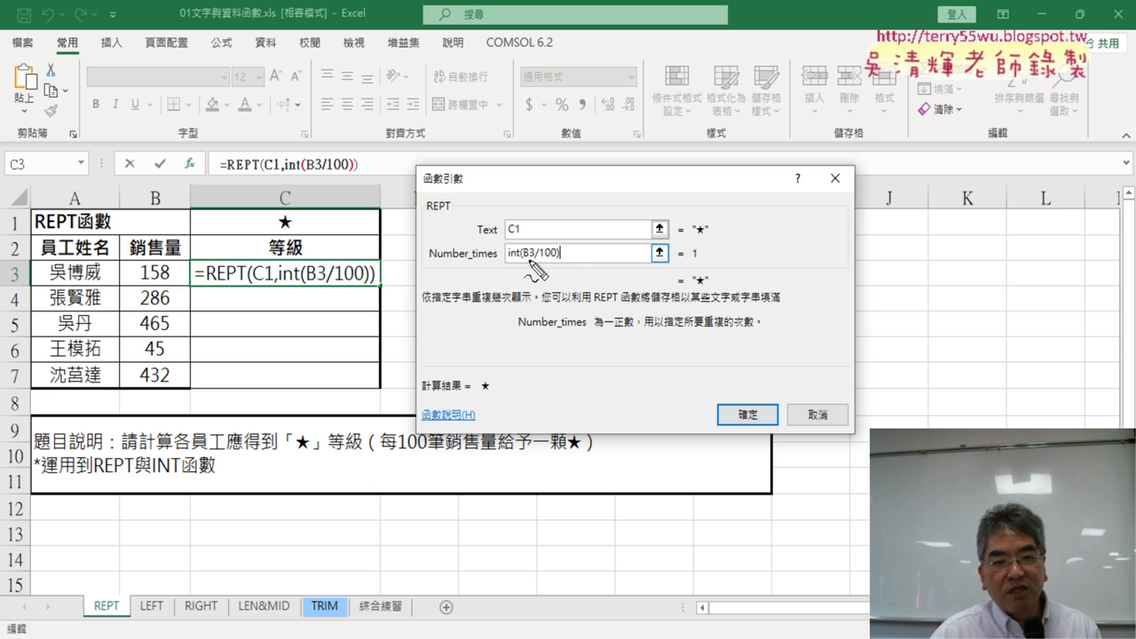
{"action": "mouse_move", "coordinate": [523, 262]}
{"action": "left_mouse_down"}
{"action": "mouse_move", "coordinate": [646, 254]}
{"action": "mouse_move", "coordinate": [637, 266]}
{"action": "left_mouse_up"}
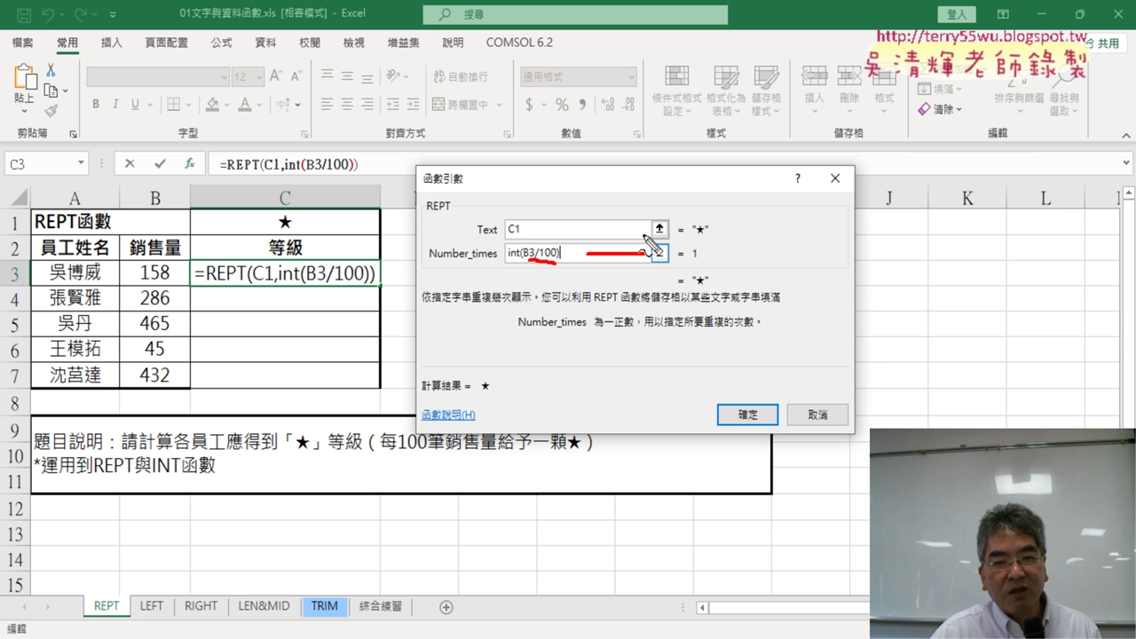
{"action": "left_click_drag", "start_coordinate": [706, 244], "coordinate": [698, 266]}
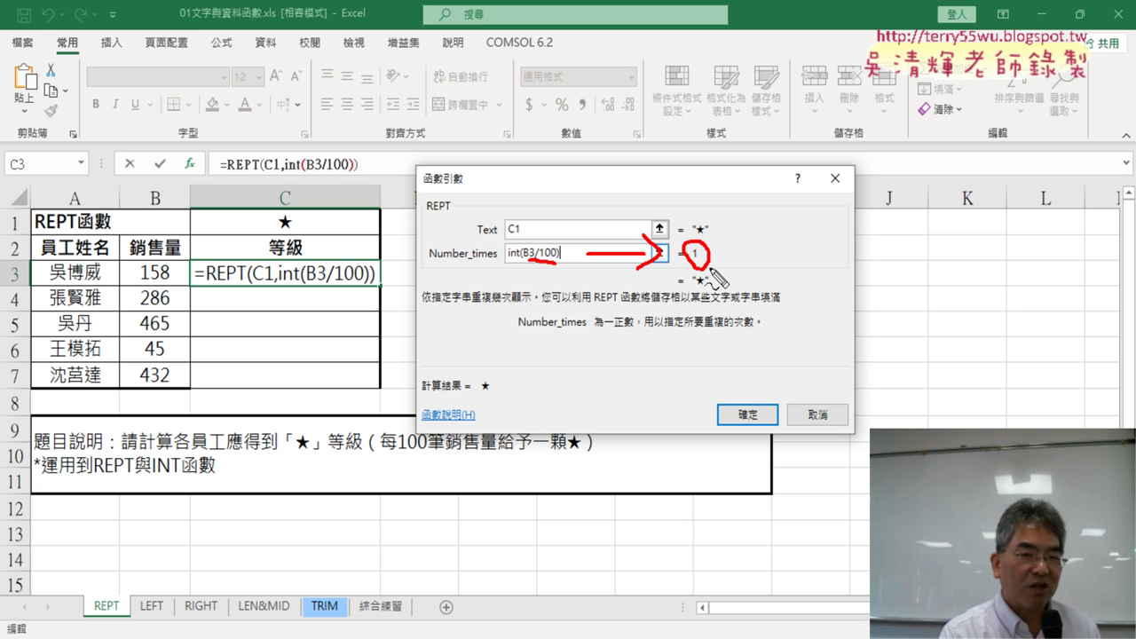
{"action": "key", "text": "Escape"}
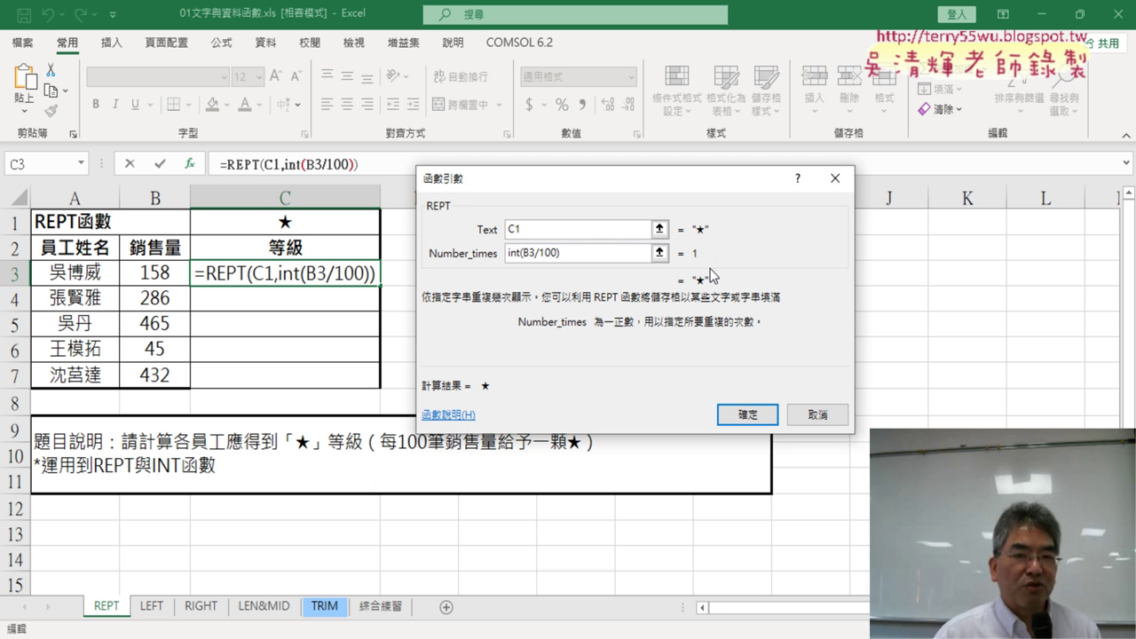
Enter =REPT(C1,INT(B3/100)) into C3 and annotate its C1 reference and the rows below
{"action": "left_click", "coordinate": [762, 419]}
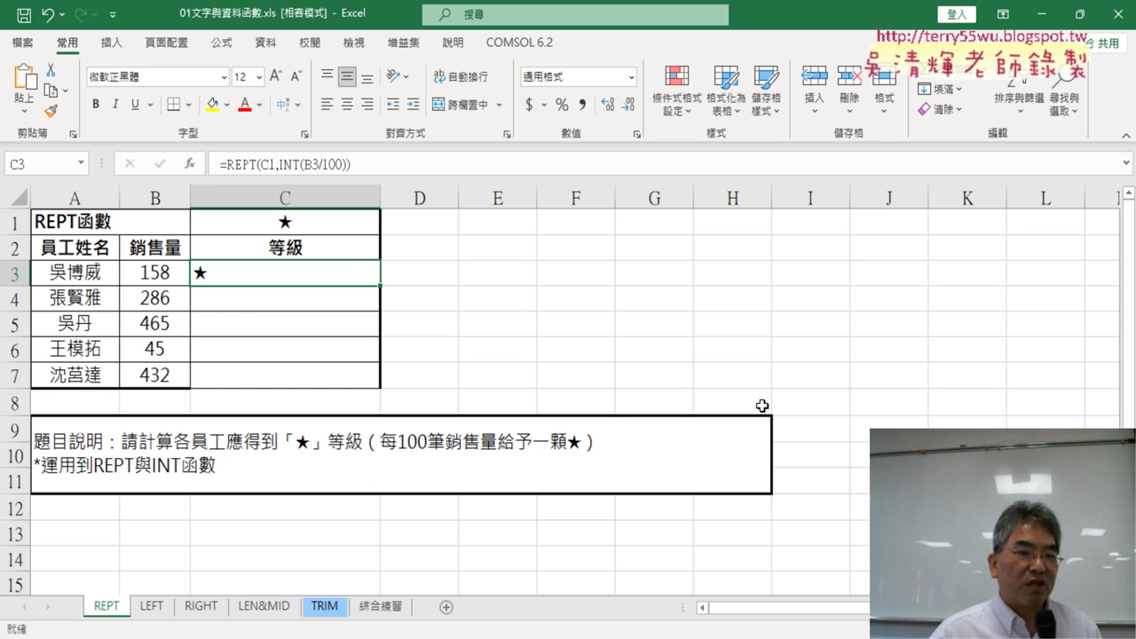
{"action": "left_click", "coordinate": [378, 289]}
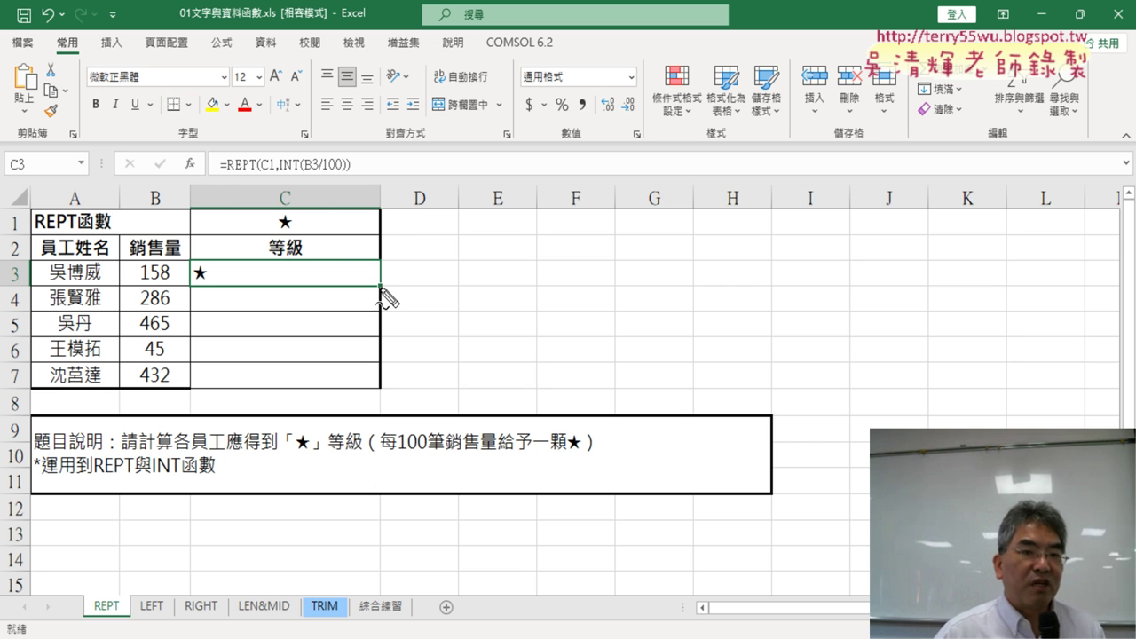
{"action": "left_click_drag", "start_coordinate": [223, 176], "coordinate": [359, 176]}
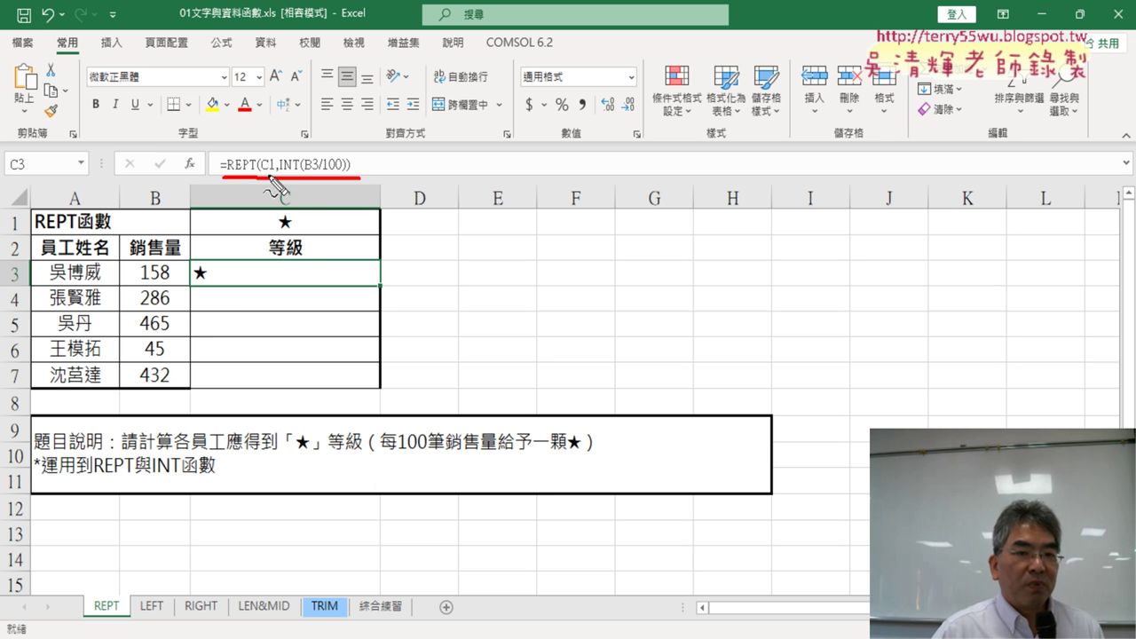
{"action": "left_click_drag", "start_coordinate": [258, 173], "coordinate": [317, 174]}
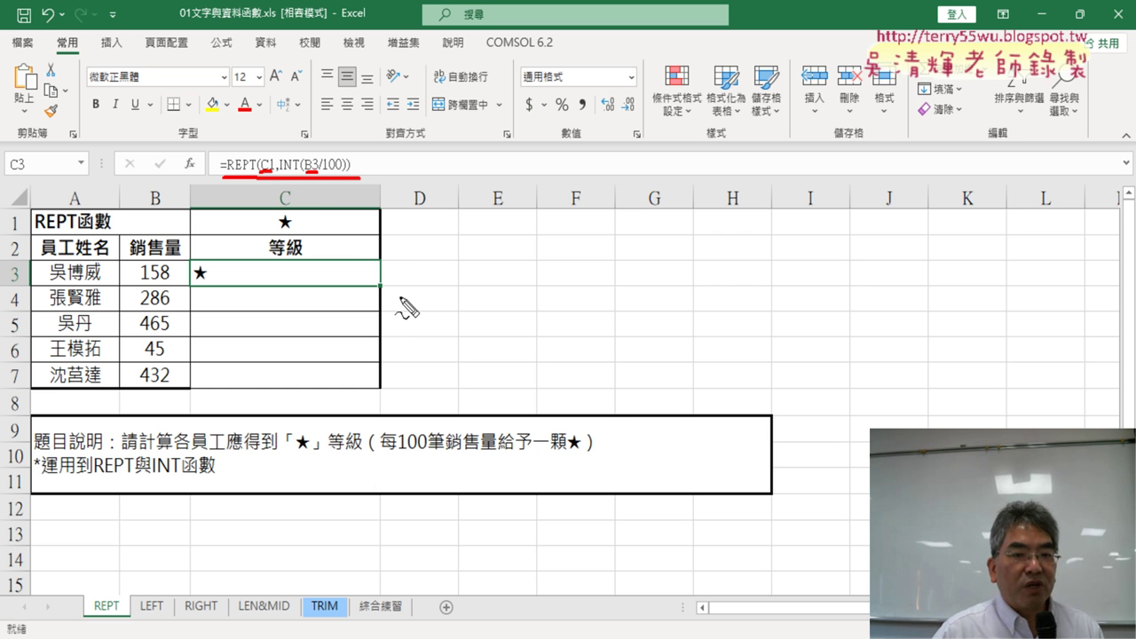
{"action": "left_click_drag", "start_coordinate": [378, 282], "coordinate": [380, 369]}
{"action": "left_click_drag", "start_coordinate": [367, 330], "coordinate": [393, 332]}
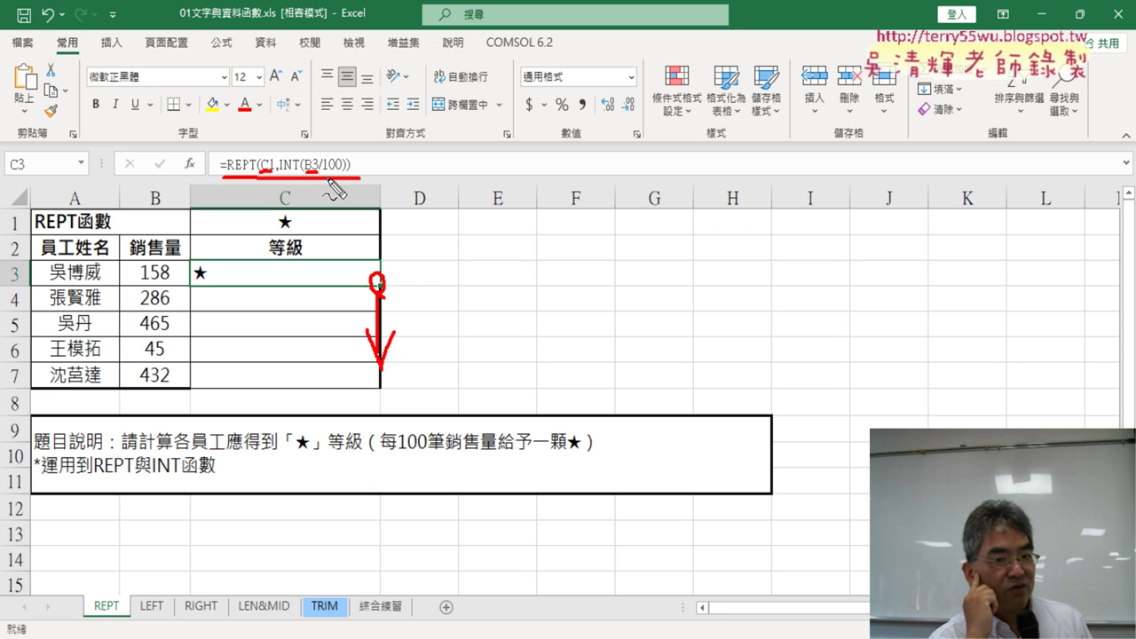
{"action": "key", "text": "Escape"}
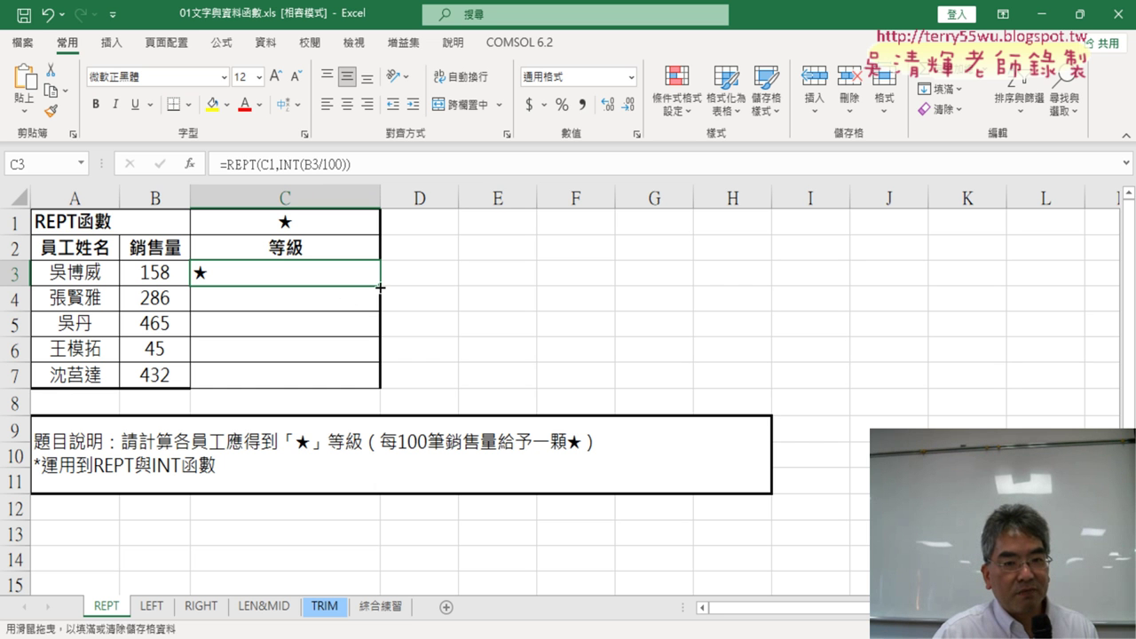
Fill C3's formula down to C7 and inspect the shifted references in C4 and C5
{"action": "left_click_drag", "start_coordinate": [379, 291], "coordinate": [379, 383]}
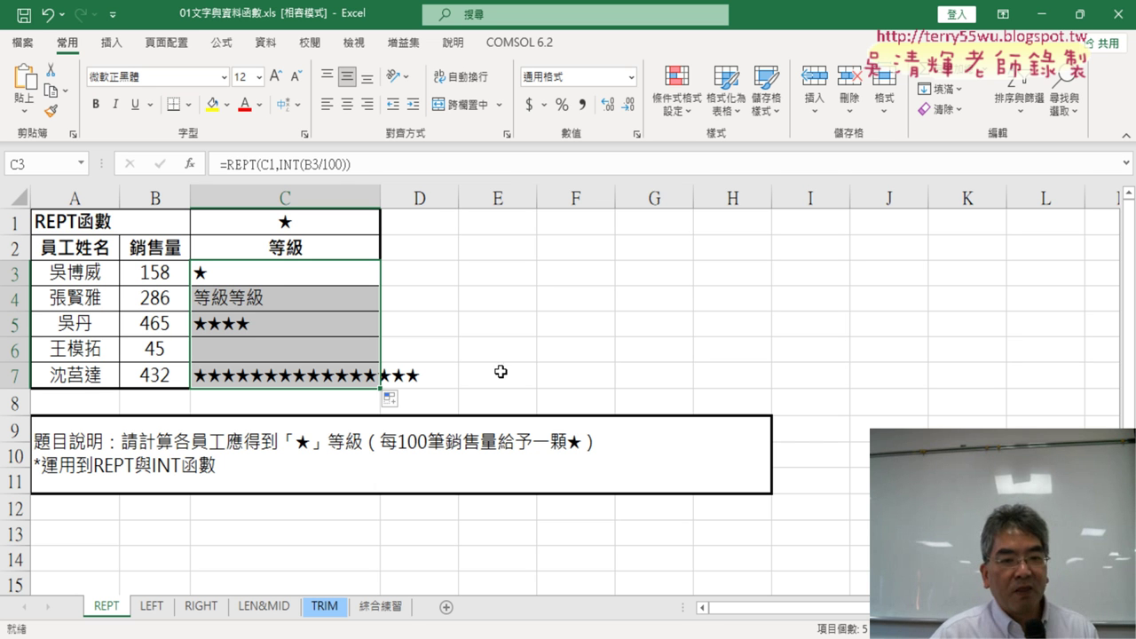
{"action": "left_click", "coordinate": [368, 280]}
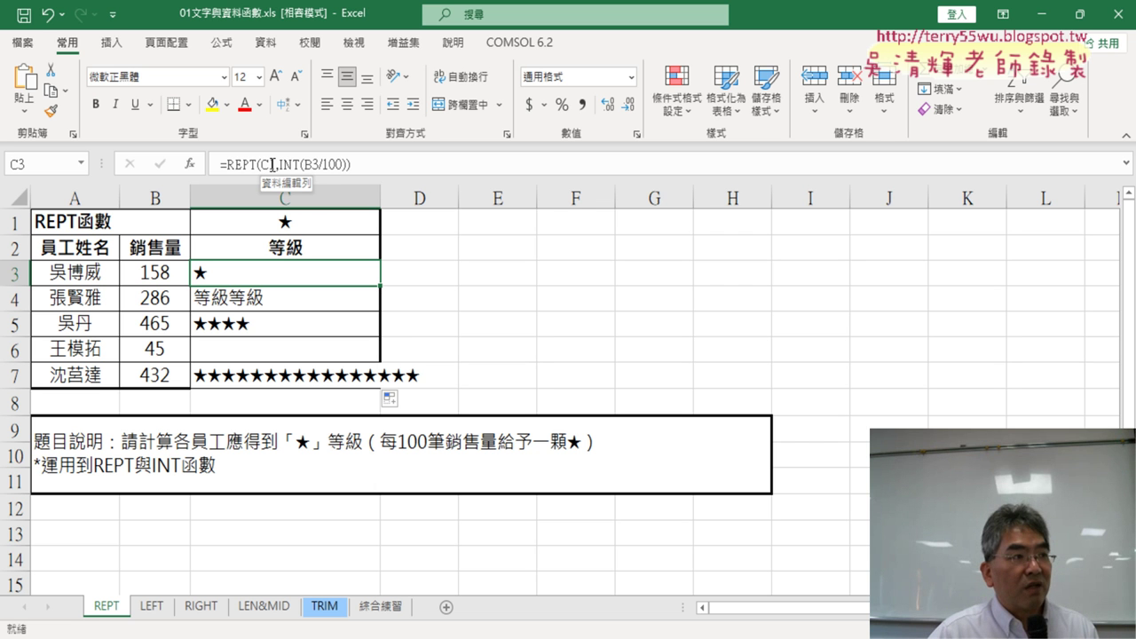
{"action": "left_click", "coordinate": [250, 299]}
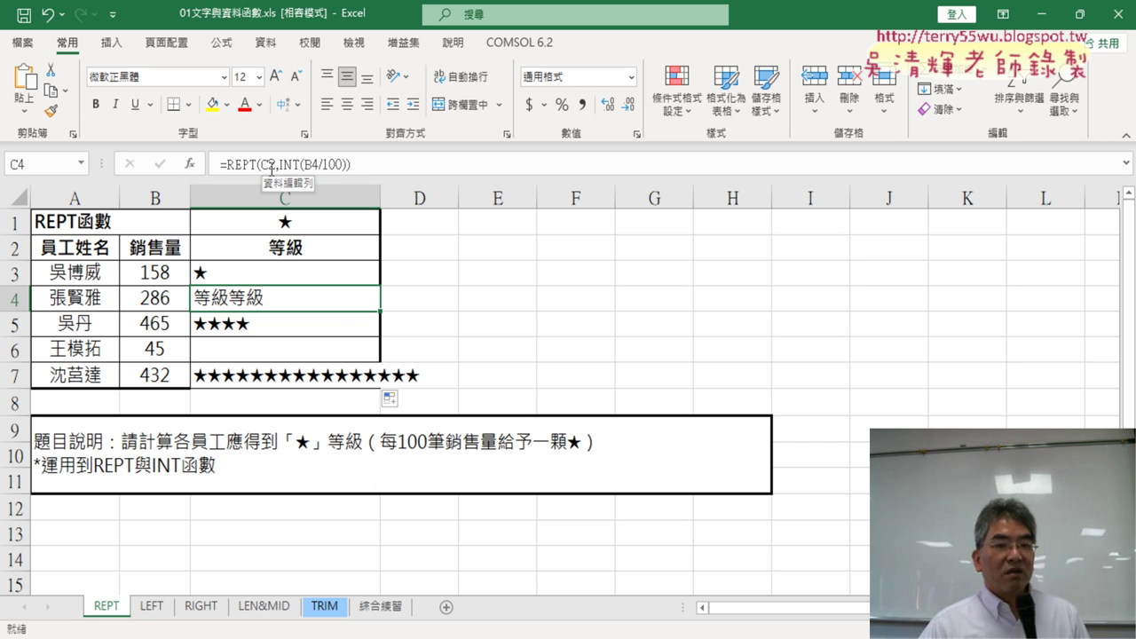
{"action": "left_click", "coordinate": [284, 325]}
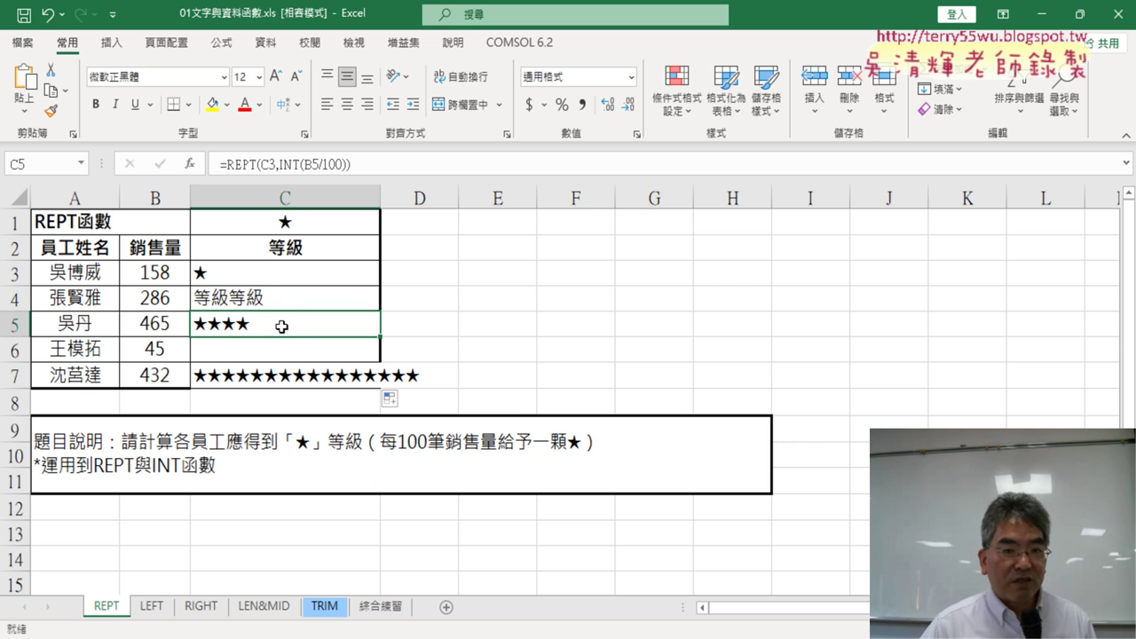
{"action": "left_click", "coordinate": [278, 281]}
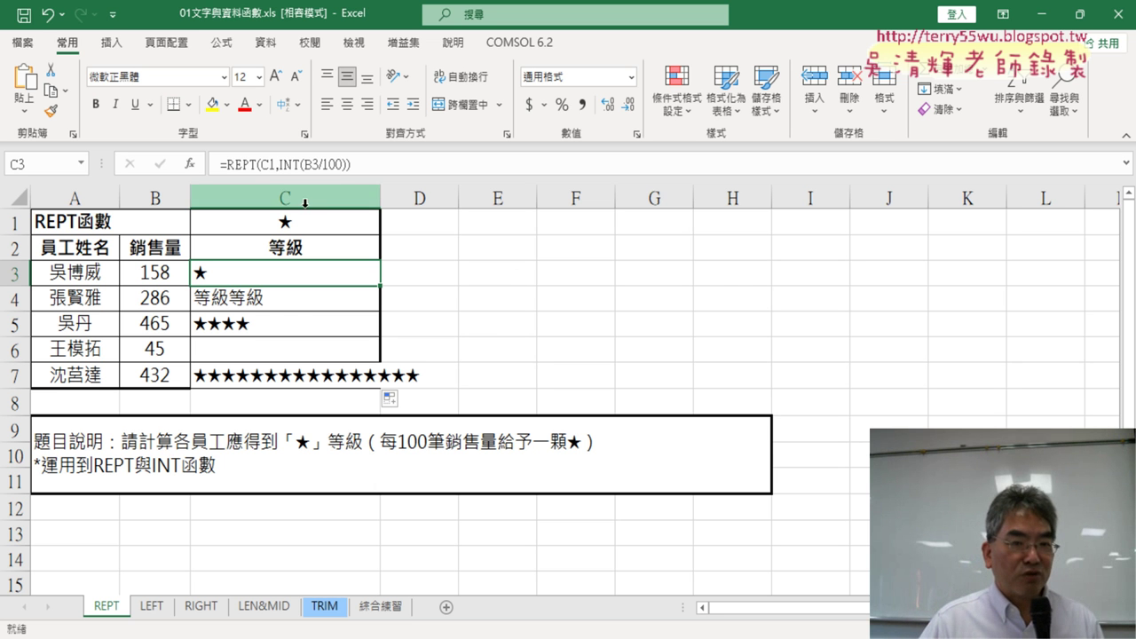
Change C1 to C$1 in C3's formula and refill it down through C7
{"action": "left_click", "coordinate": [273, 167]}
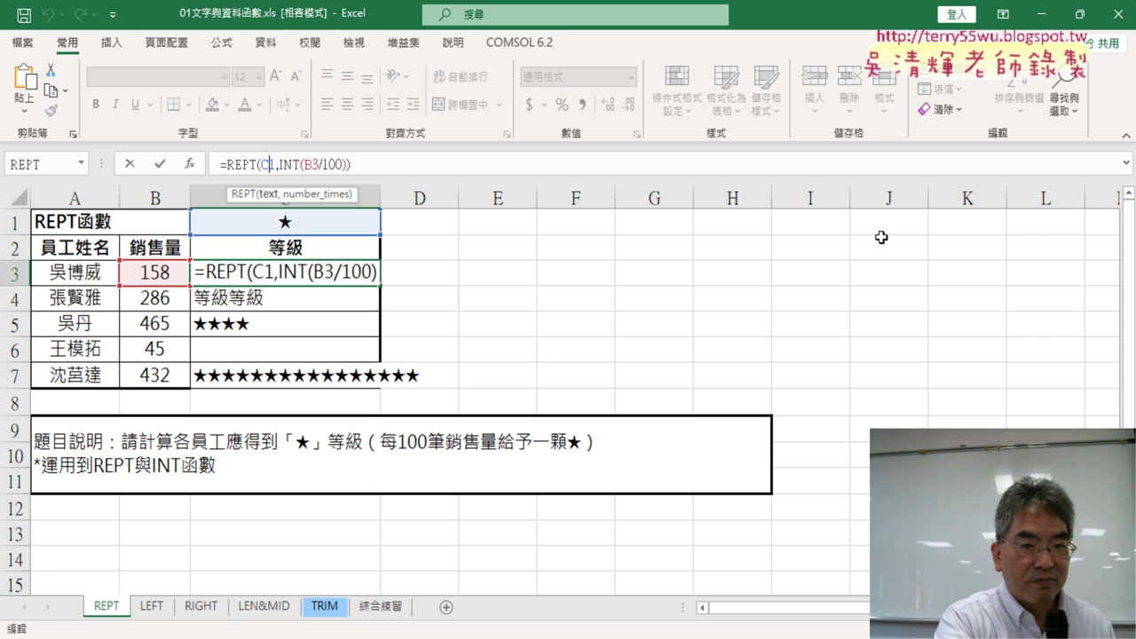
{"action": "type", "text": "$"}
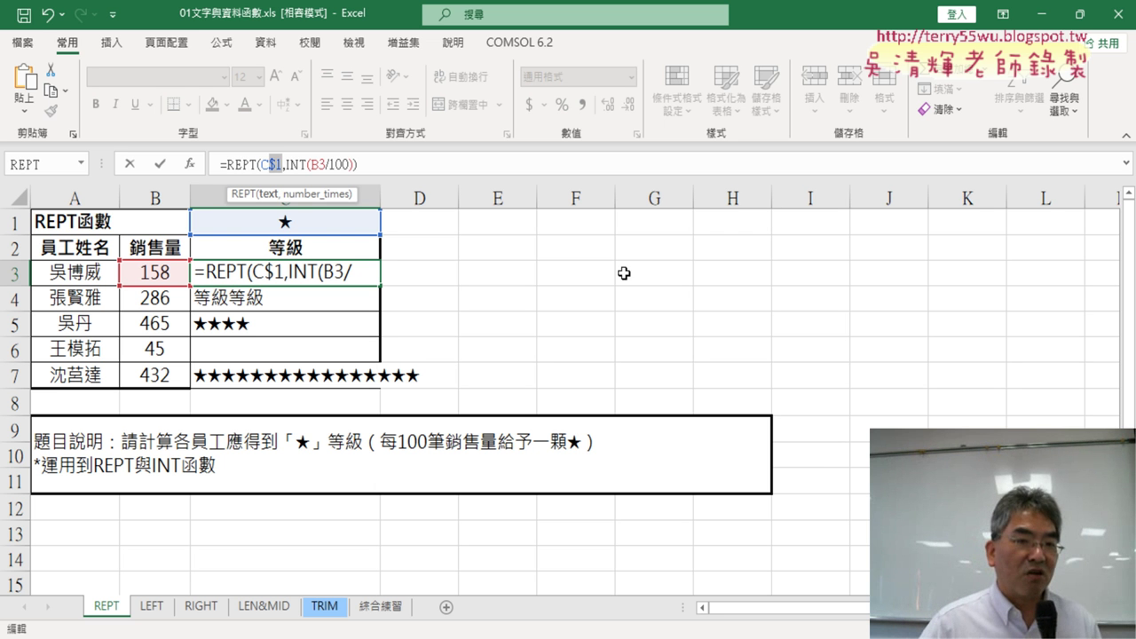
{"action": "left_click", "coordinate": [160, 164]}
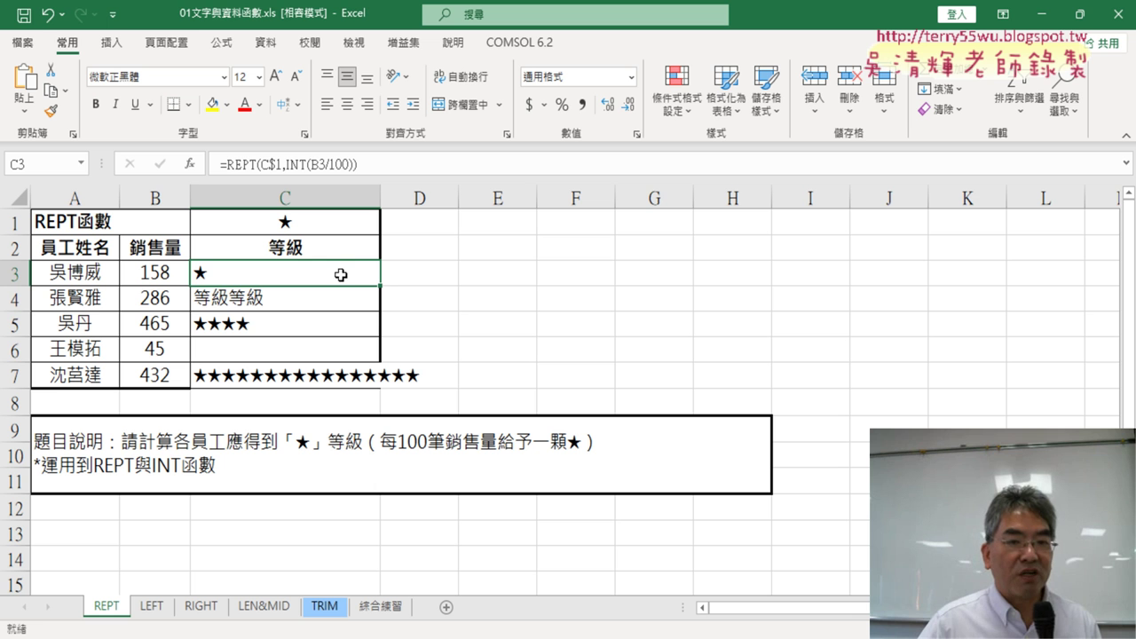
{"action": "left_click_drag", "start_coordinate": [381, 284], "coordinate": [381, 385]}
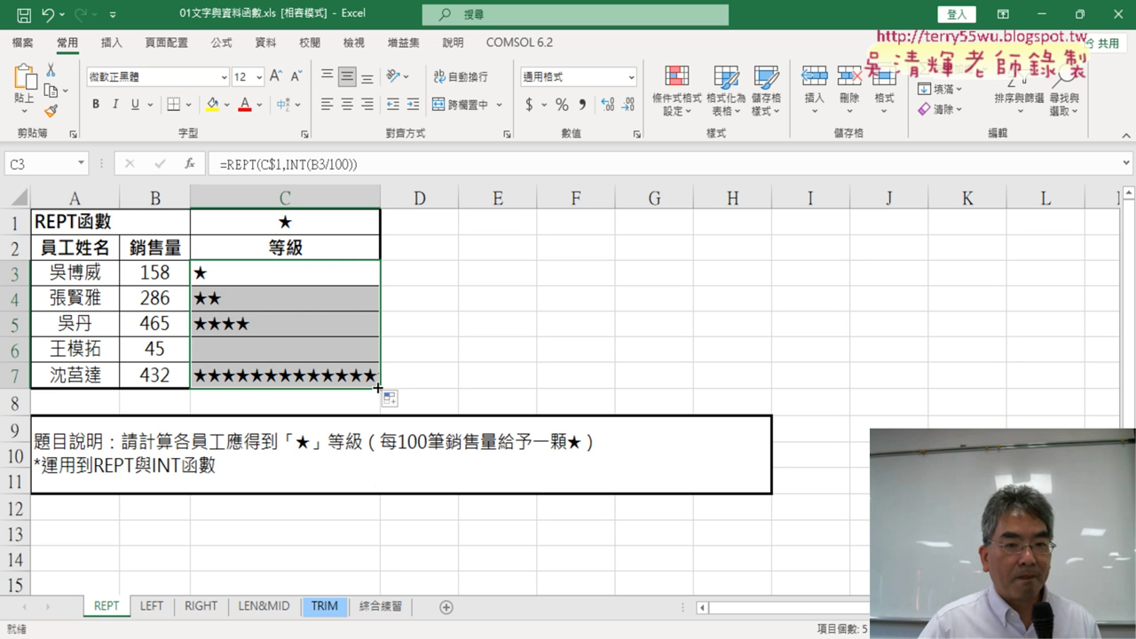
{"action": "left_click", "coordinate": [372, 166]}
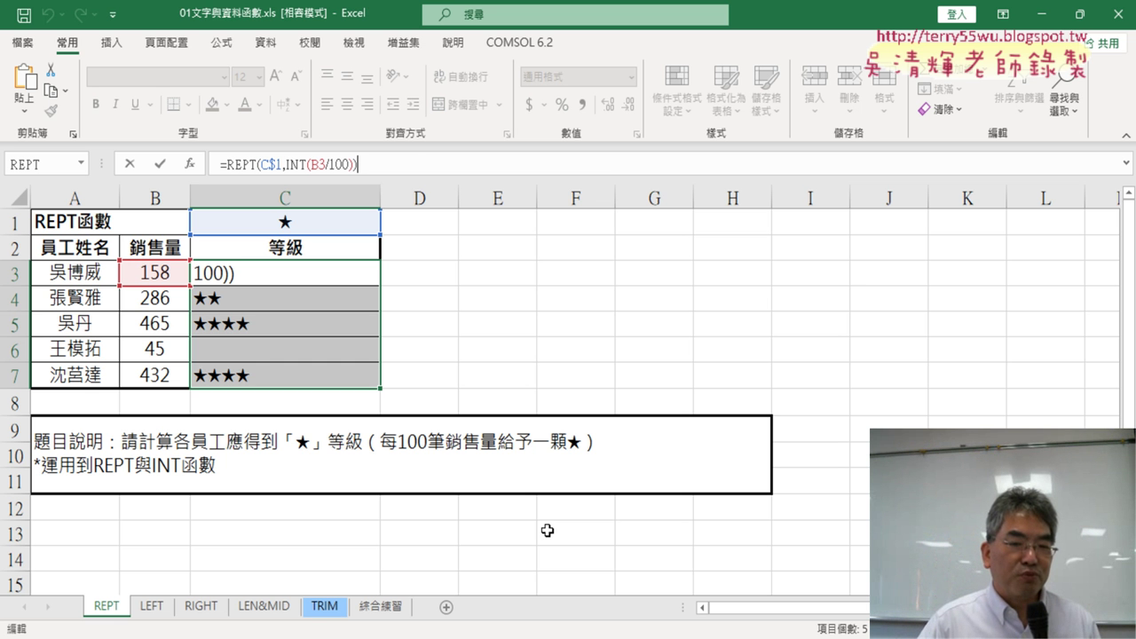
{"action": "left_click", "coordinate": [506, 638]}
Highlight the ★ in ChatGPT's suggested =REPT formula, then minimize Chrome back to Excel
{"action": "left_click", "coordinate": [484, 589]}
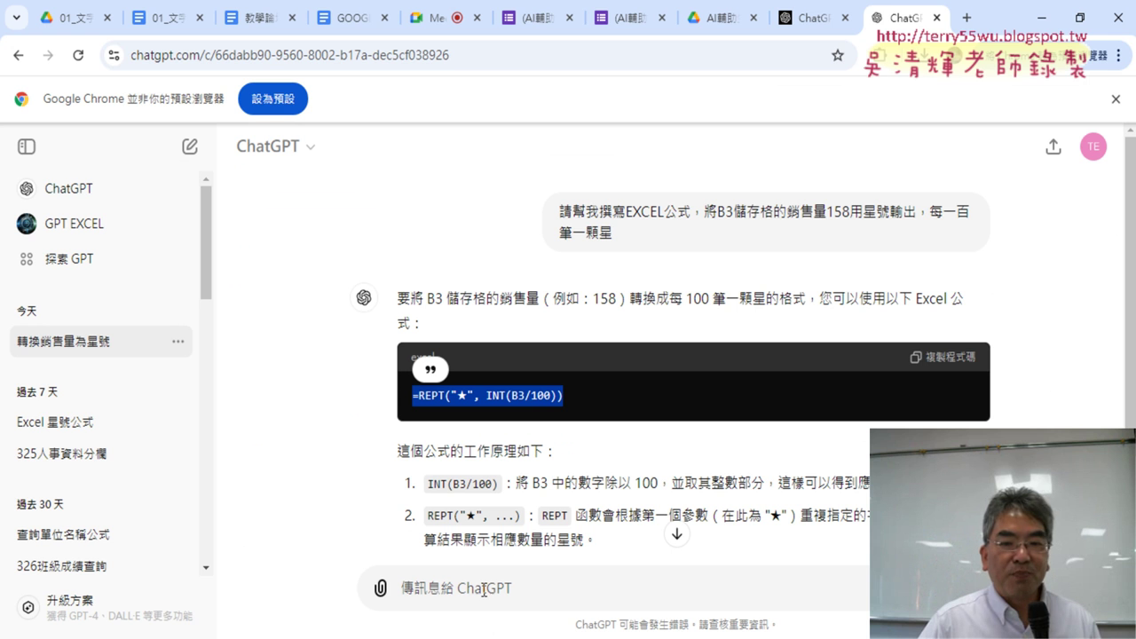
{"action": "left_click", "coordinate": [538, 394]}
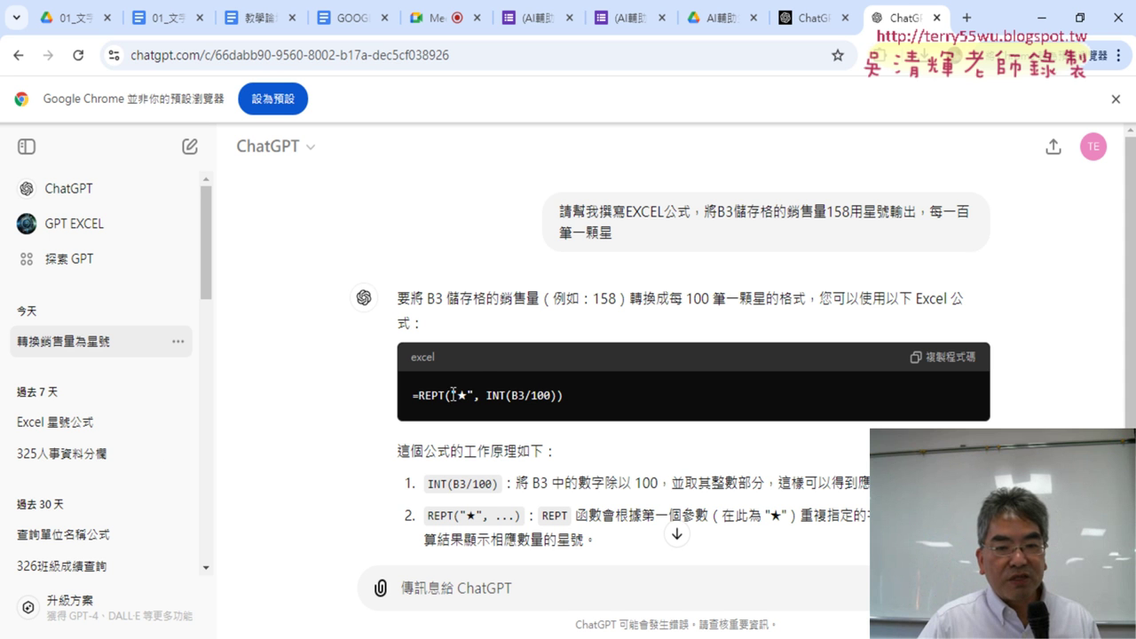
{"action": "left_click_drag", "start_coordinate": [454, 394], "coordinate": [475, 394]}
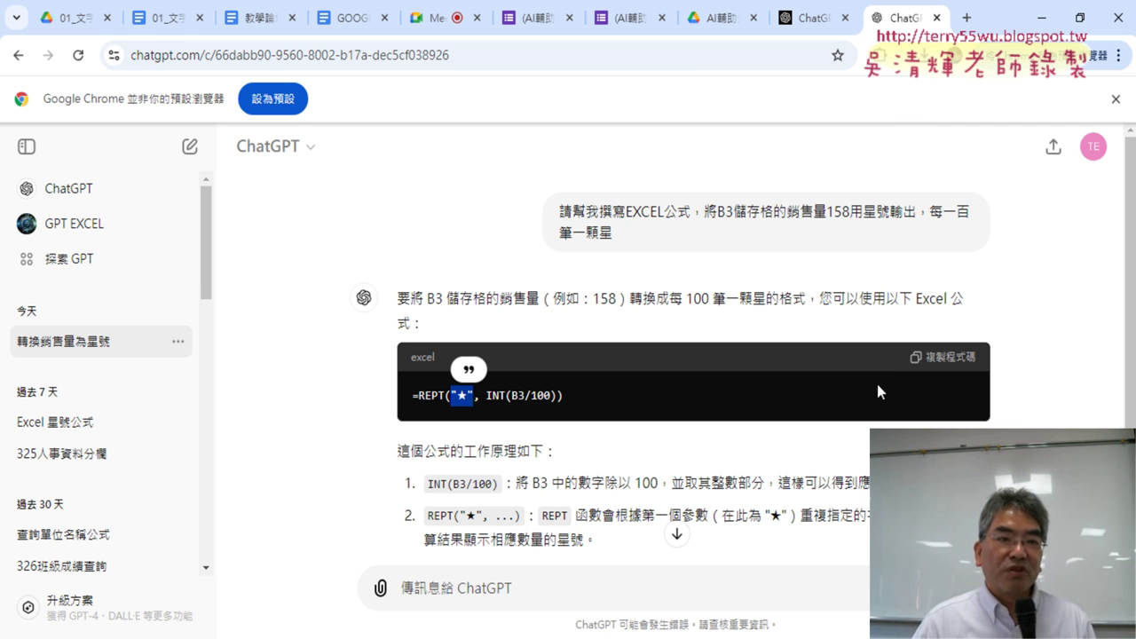
{"action": "left_click", "coordinate": [1047, 21]}
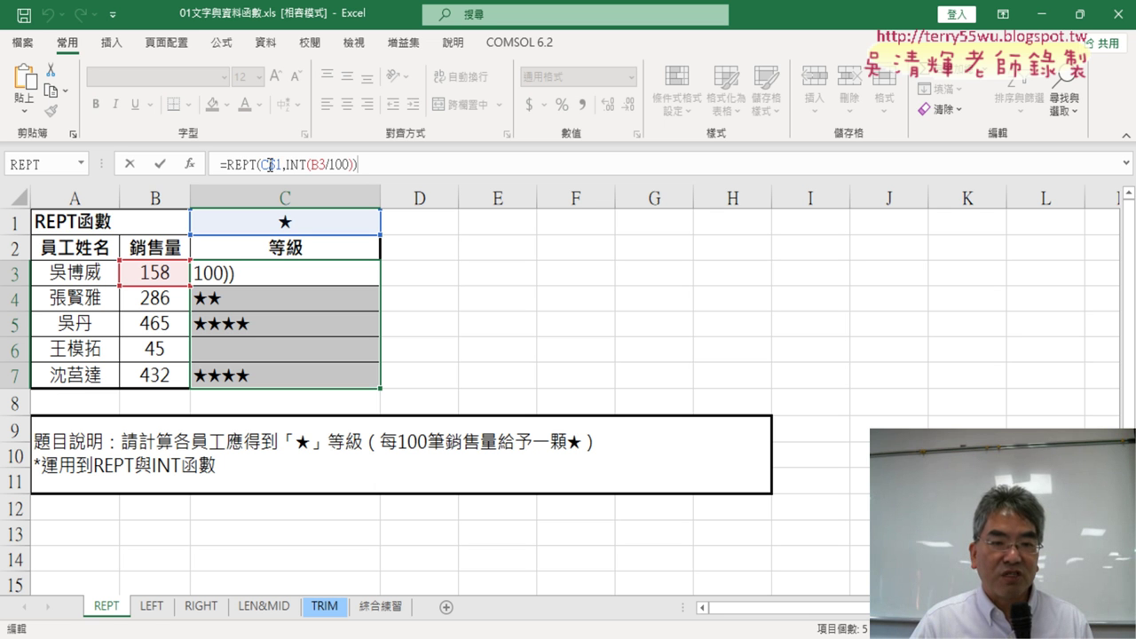
Fill C3's C$1-locked star formula down to C7, then bring up the Google Docs notes in Chrome
{"action": "left_click", "coordinate": [162, 164]}
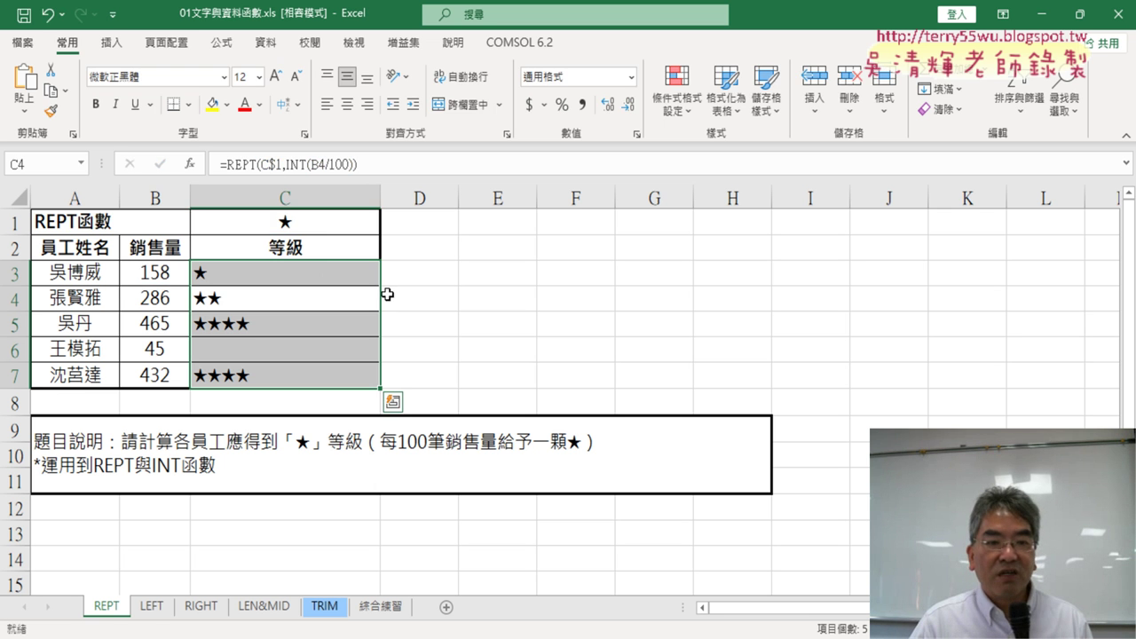
{"action": "left_click", "coordinate": [363, 274]}
{"action": "left_click_drag", "start_coordinate": [378, 287], "coordinate": [378, 385]}
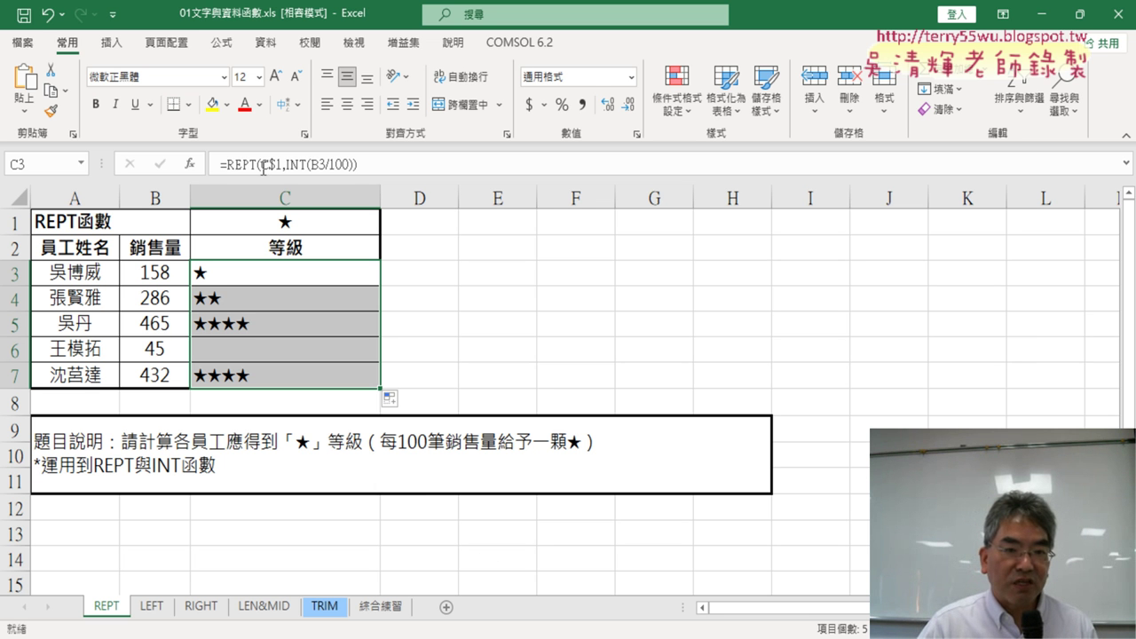
{"action": "left_click", "coordinate": [421, 572]}
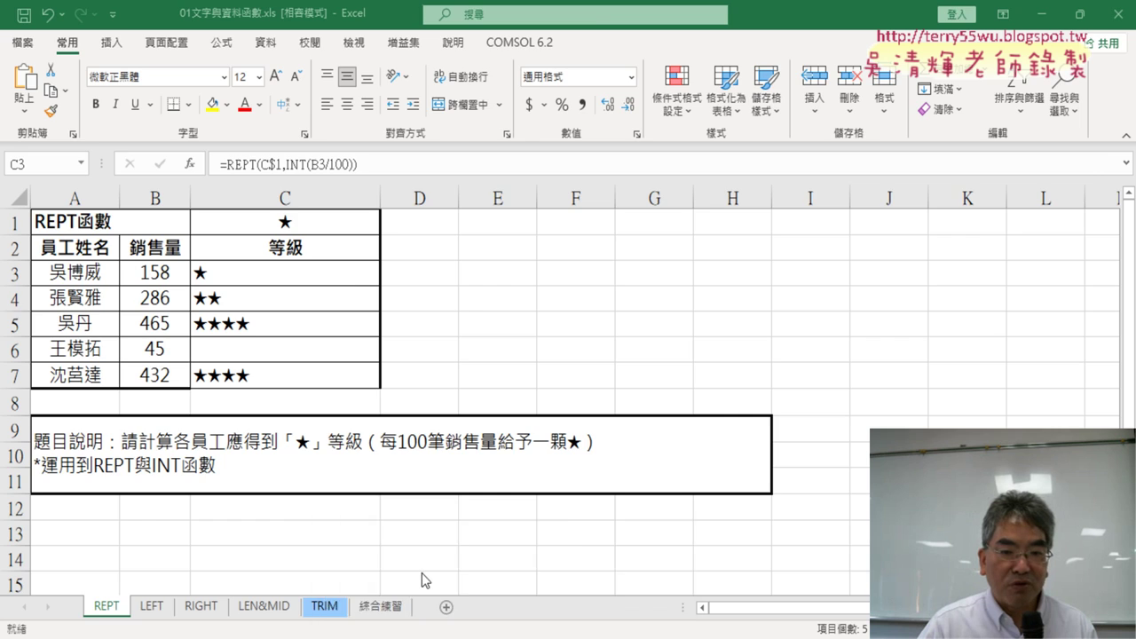
{"action": "left_click", "coordinate": [163, 24]}
Scroll the notes past ChatGPT's =REPT("★", INT(B4 / 100)) answer to the Excel star-grades screenshot
{"action": "scroll", "coordinate": [545, 284], "scroll_direction": "up", "scroll_amount": 3}
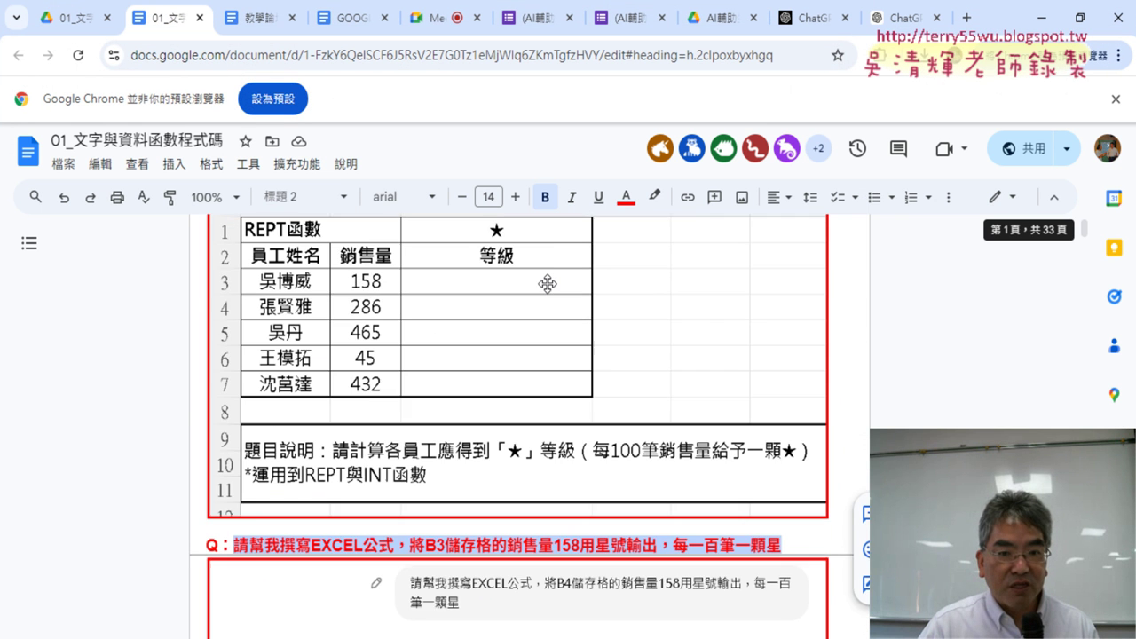
{"action": "scroll", "coordinate": [545, 284], "scroll_direction": "down", "scroll_amount": 1}
{"action": "scroll", "coordinate": [546, 284], "scroll_direction": "down", "scroll_amount": 3}
{"action": "scroll", "coordinate": [547, 284], "scroll_direction": "down", "scroll_amount": 2}
{"action": "scroll", "coordinate": [546, 284], "scroll_direction": "down", "scroll_amount": 1}
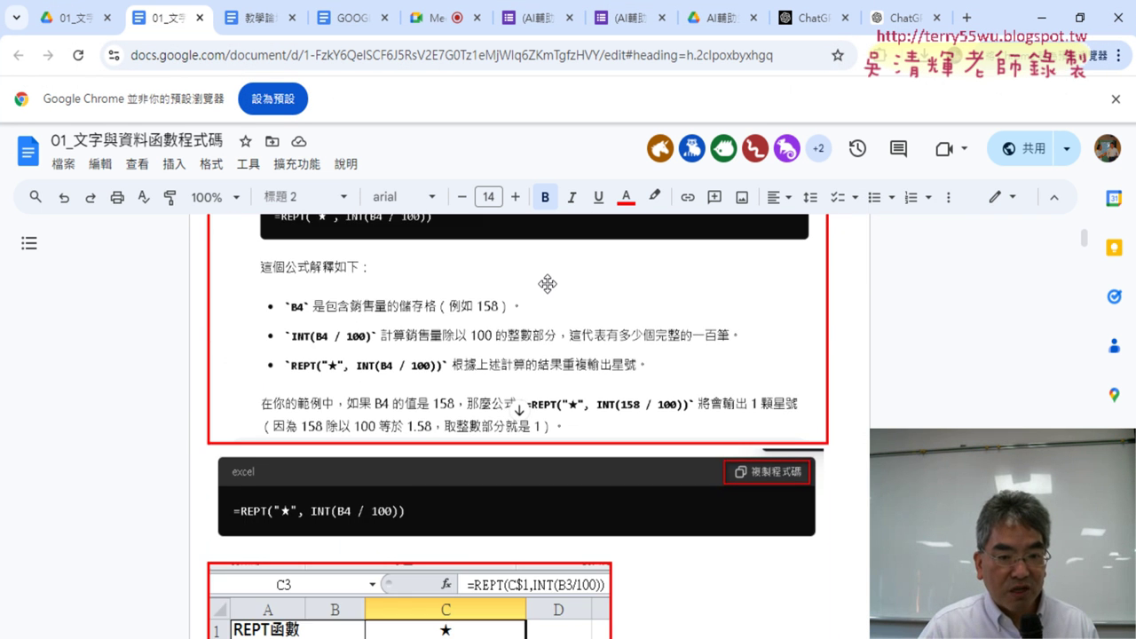
{"action": "scroll", "coordinate": [561, 479], "scroll_direction": "down", "scroll_amount": 2}
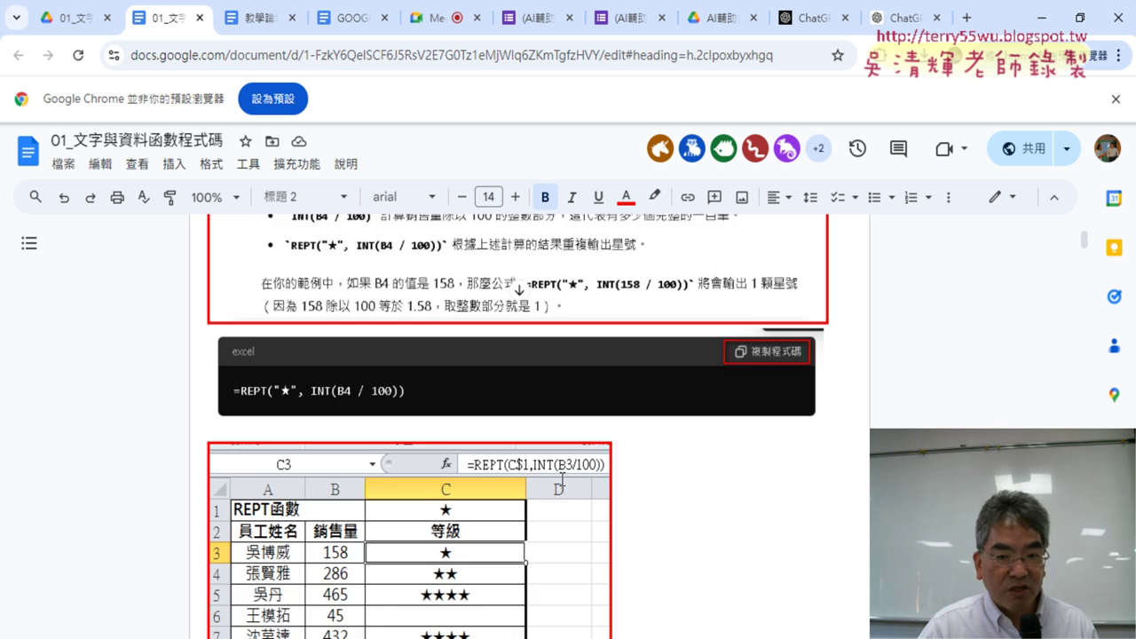
{"action": "scroll", "coordinate": [669, 416], "scroll_direction": "down", "scroll_amount": 1}
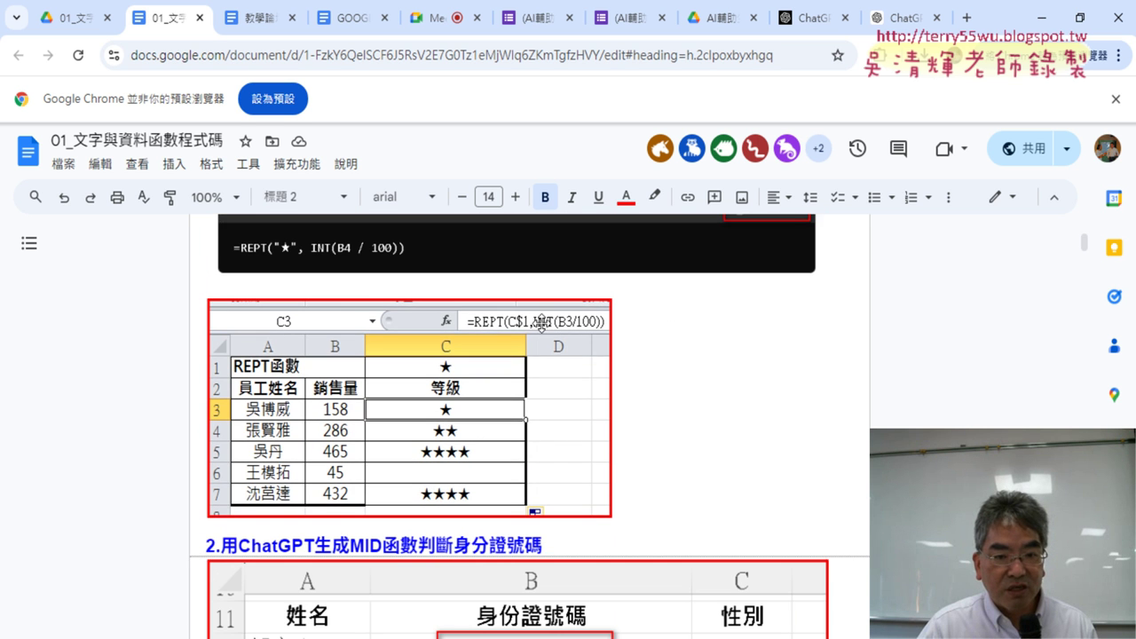